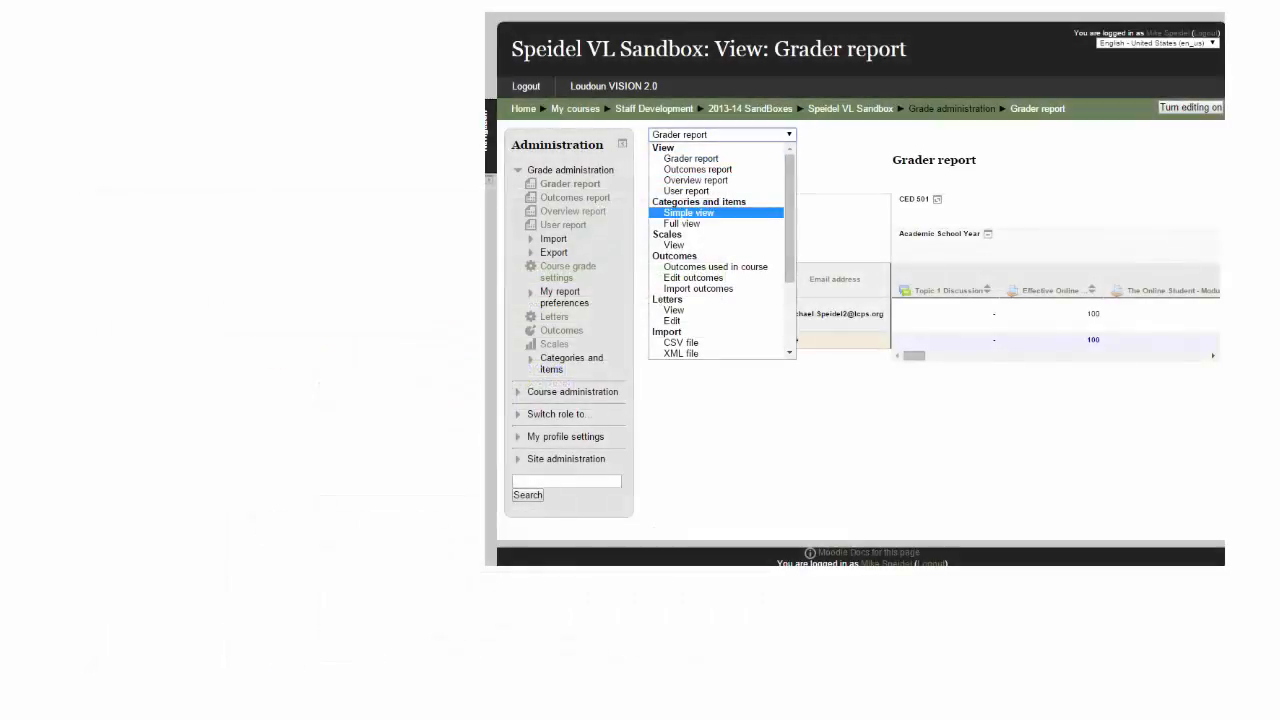
click(690, 190)
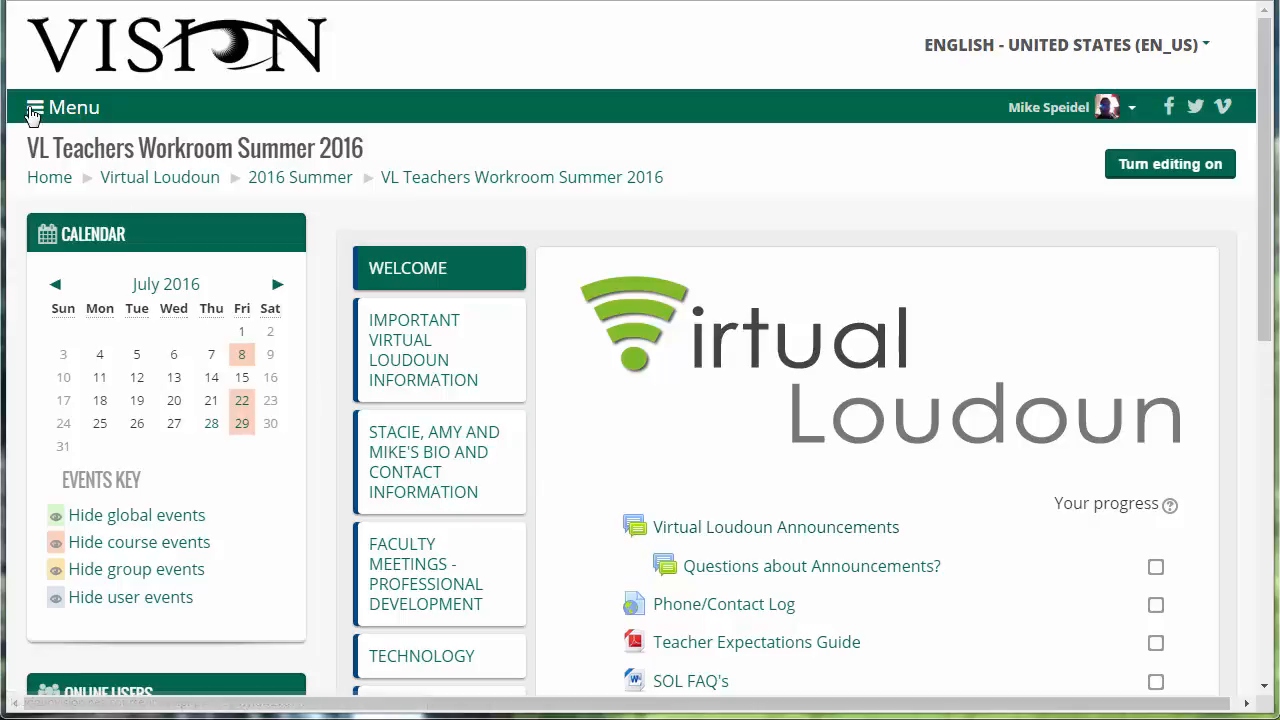
Expand the reports in the course administration and open the current course's Participants page.
click(36, 107)
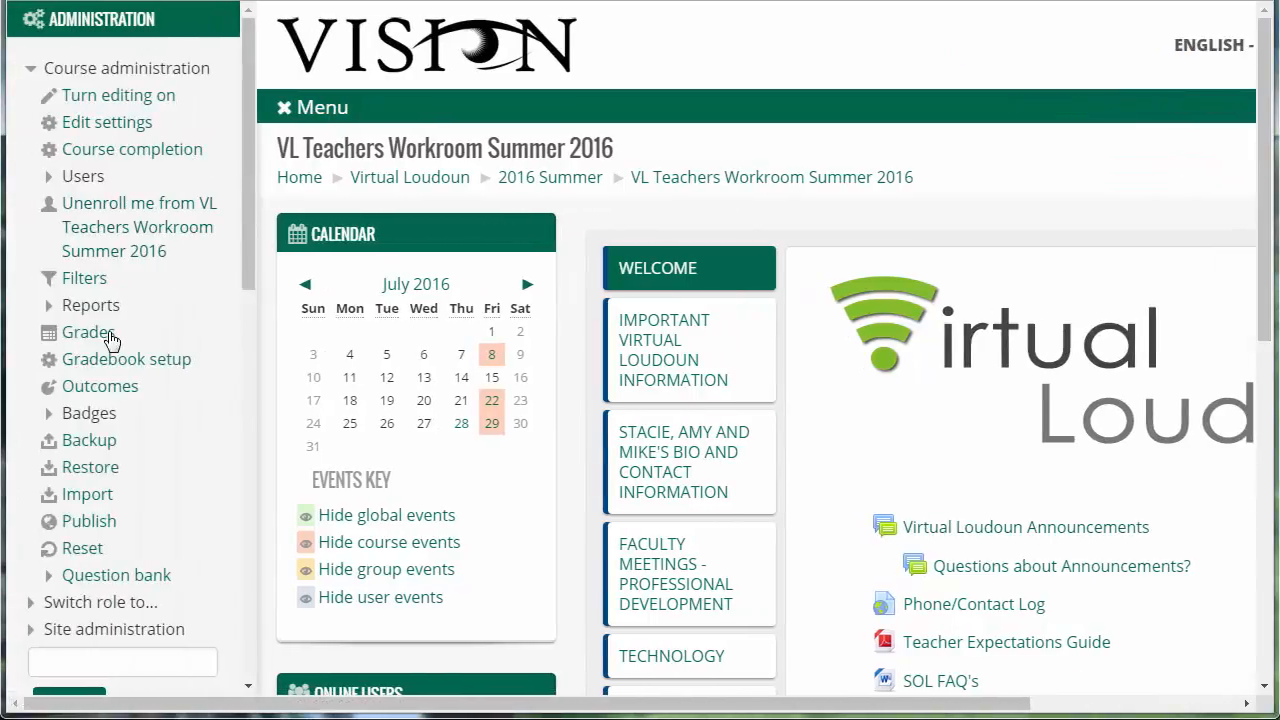
click(47, 312)
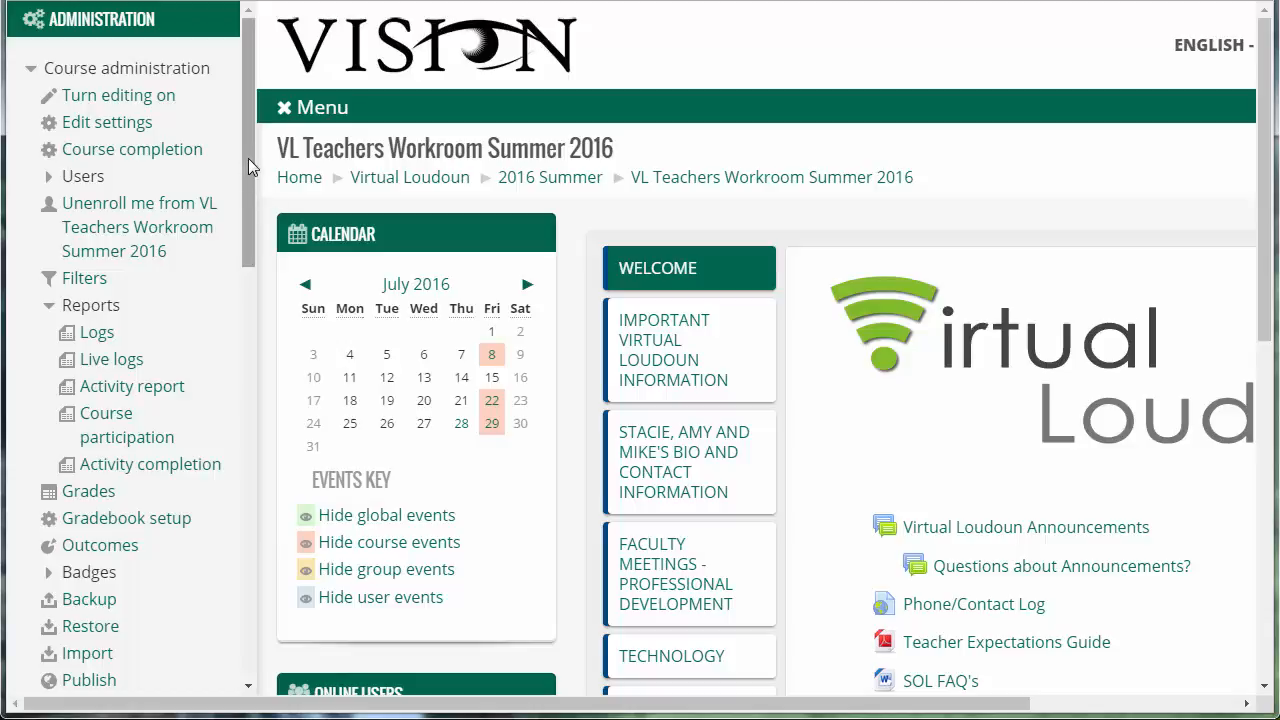
drag(248, 158, 238, 473)
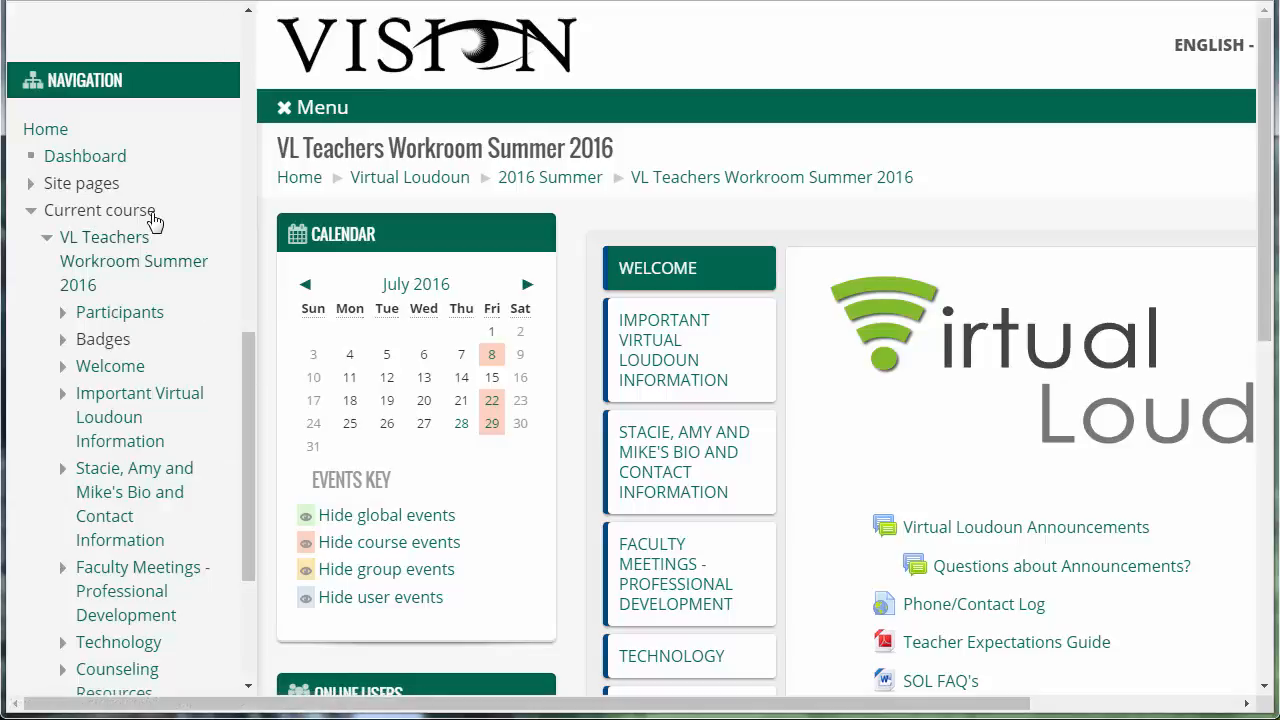
click(133, 322)
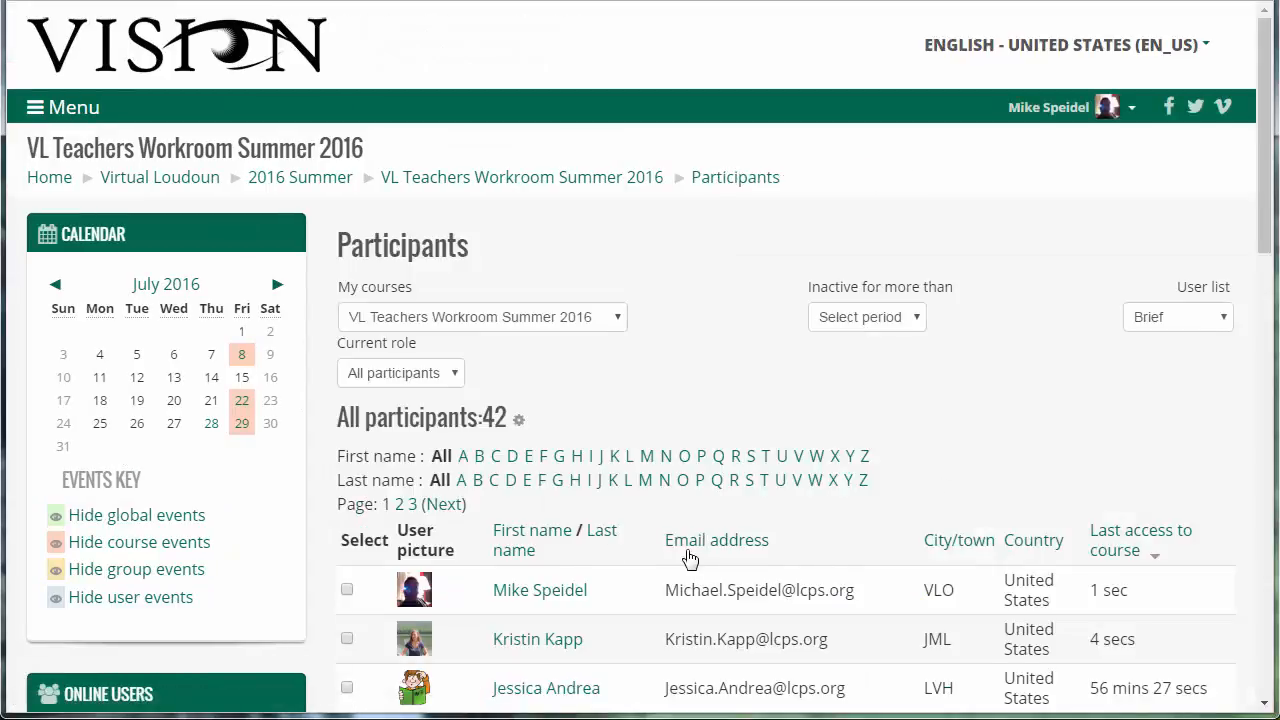
Review the participants' last access to the course and filter the list to those inactive for more than 2 days.
scroll(671, 560, down, 4)
scroll(640, 530, up, 4)
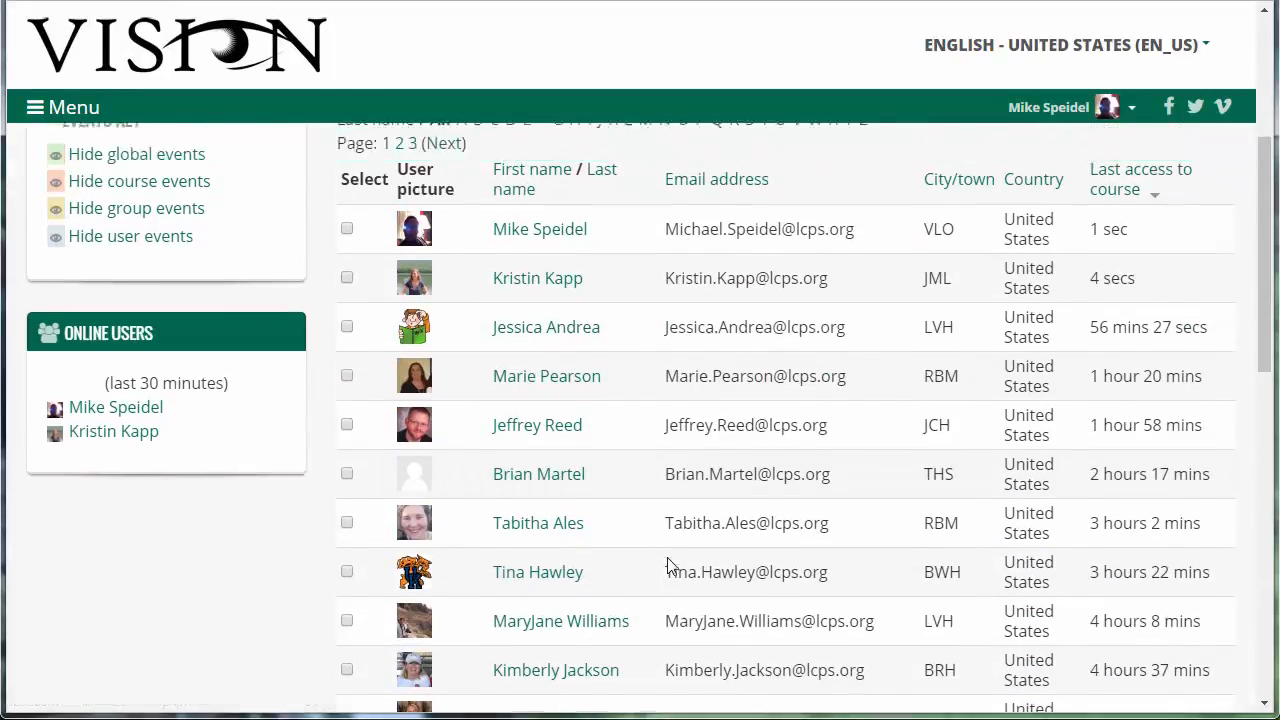
scroll(945, 525, down, 1)
scroll(945, 525, down, 1)
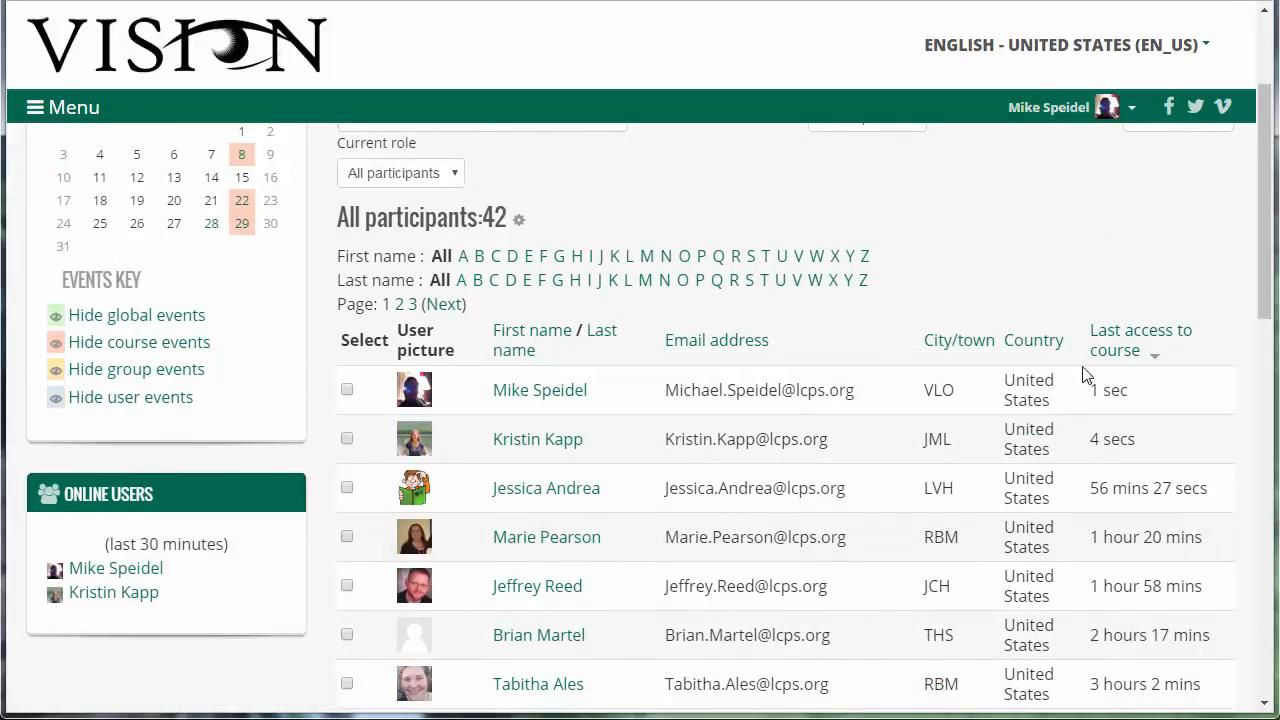
scroll(808, 545, up, 2)
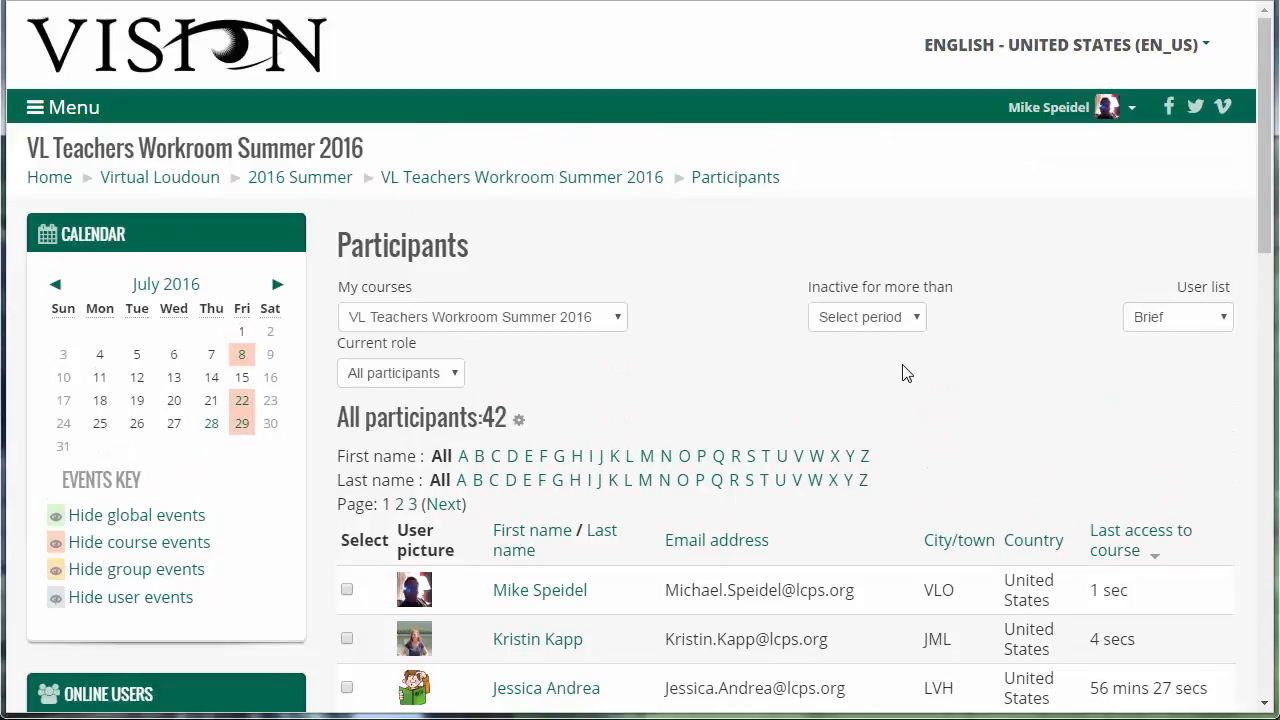
click(916, 320)
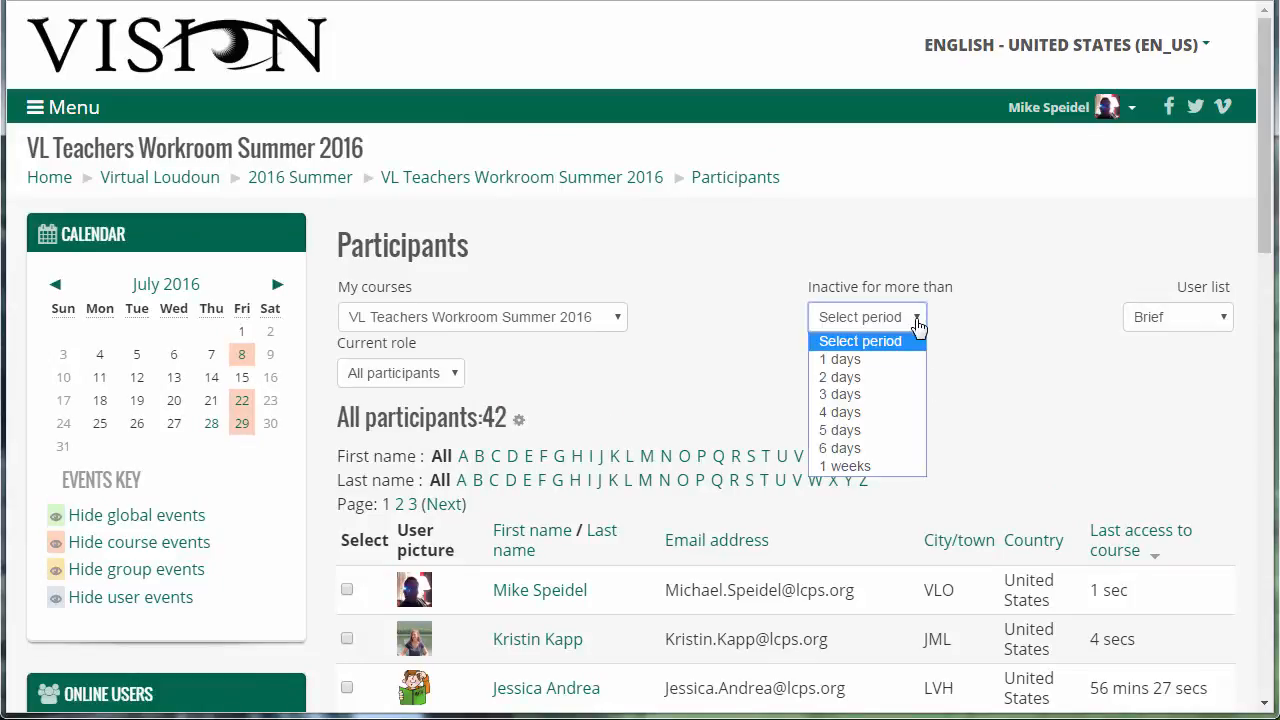
click(860, 377)
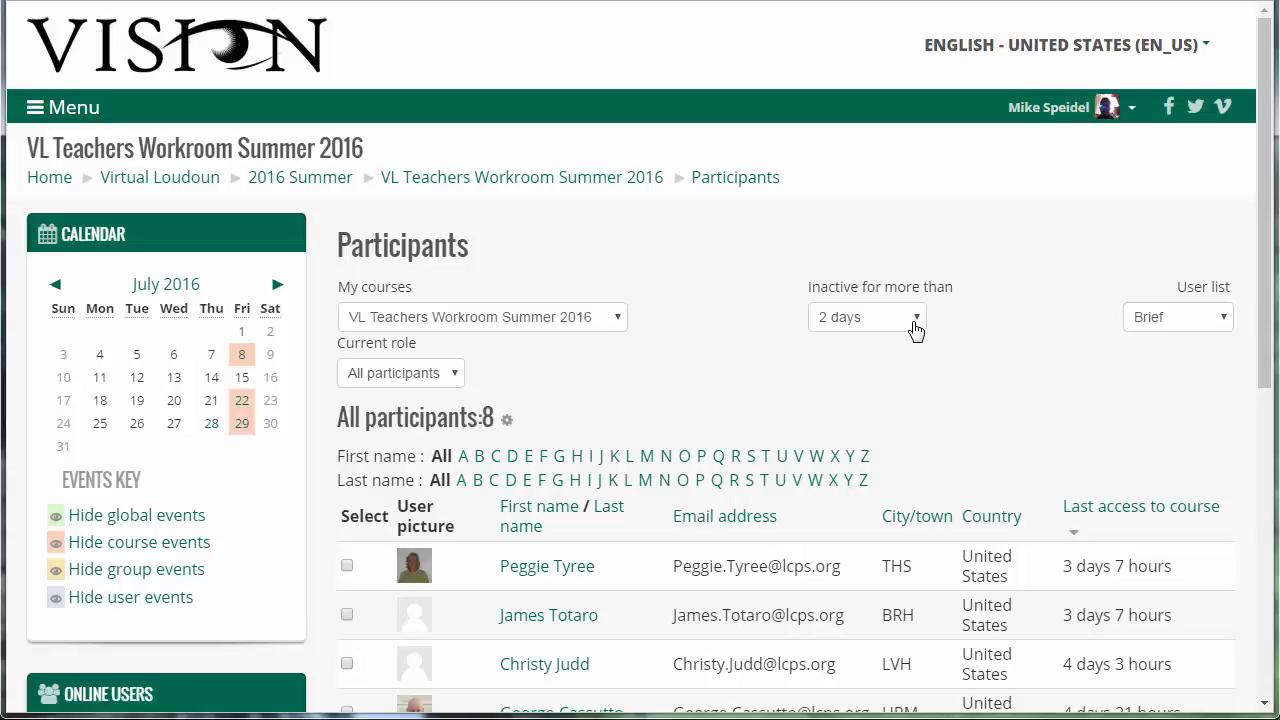
Filter the participants to those inactive for more than 1 day, and reset the inactivity period to show everyone.
click(915, 326)
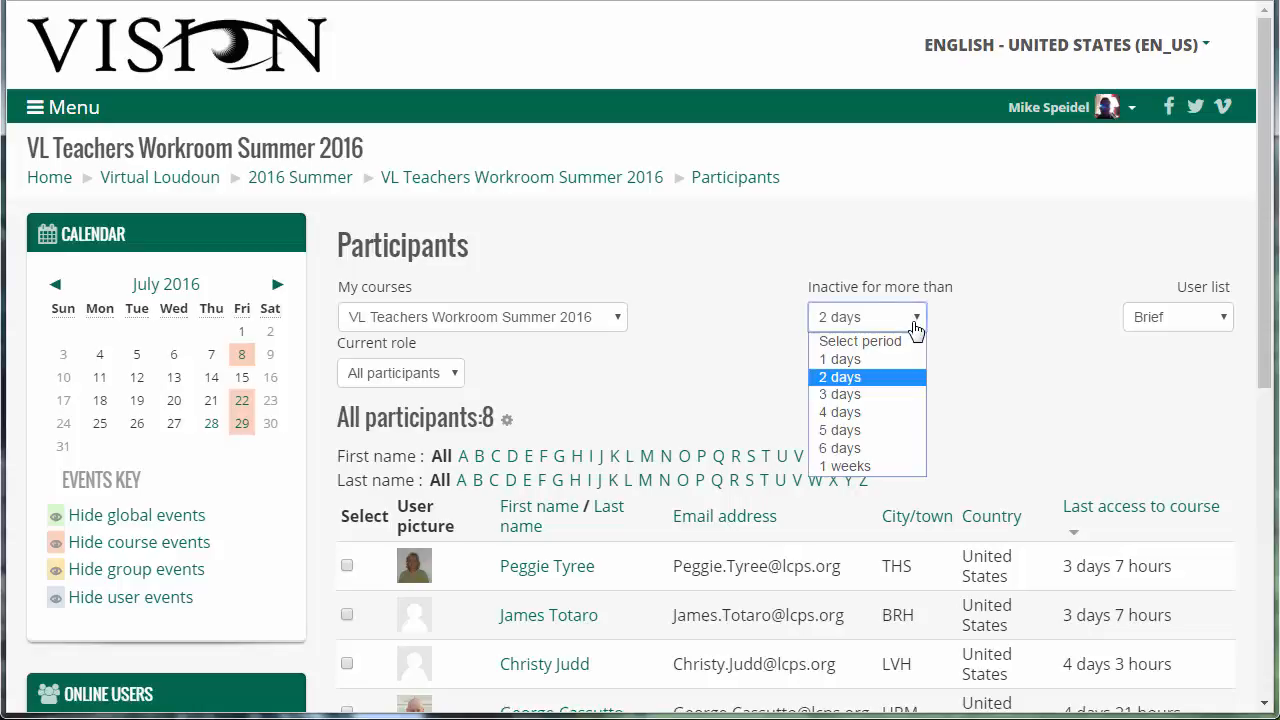
click(868, 361)
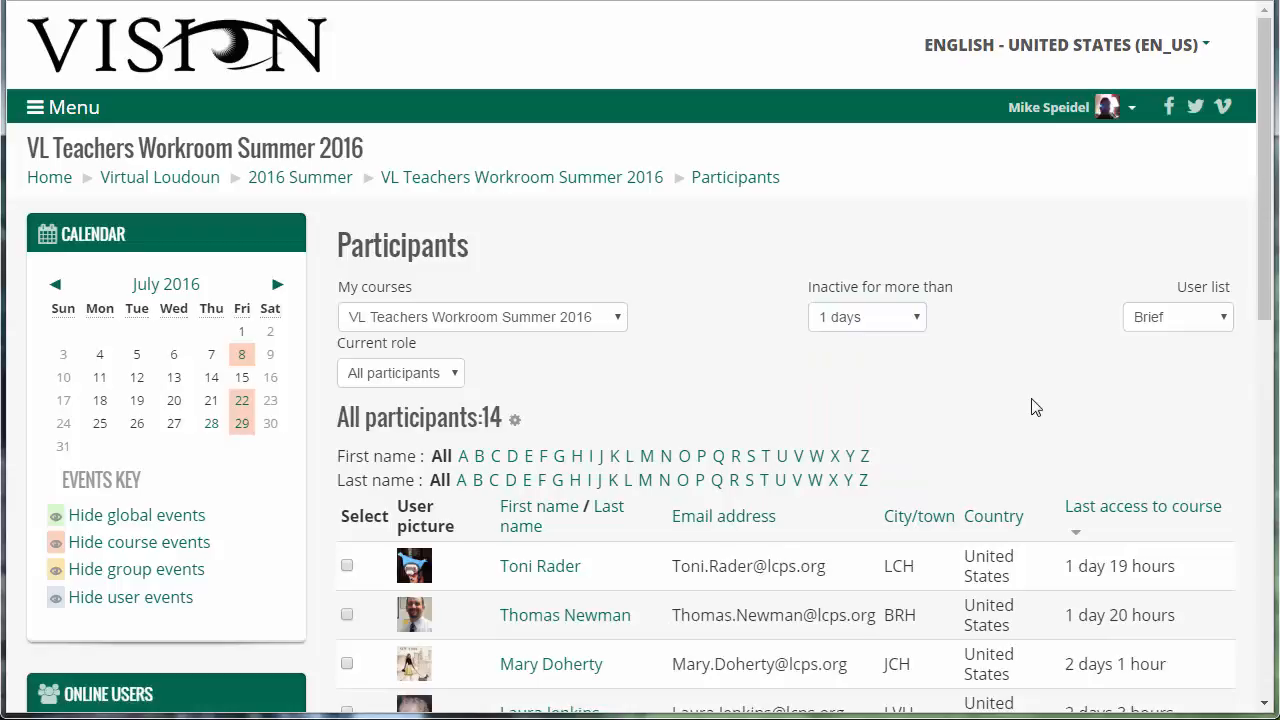
click(915, 320)
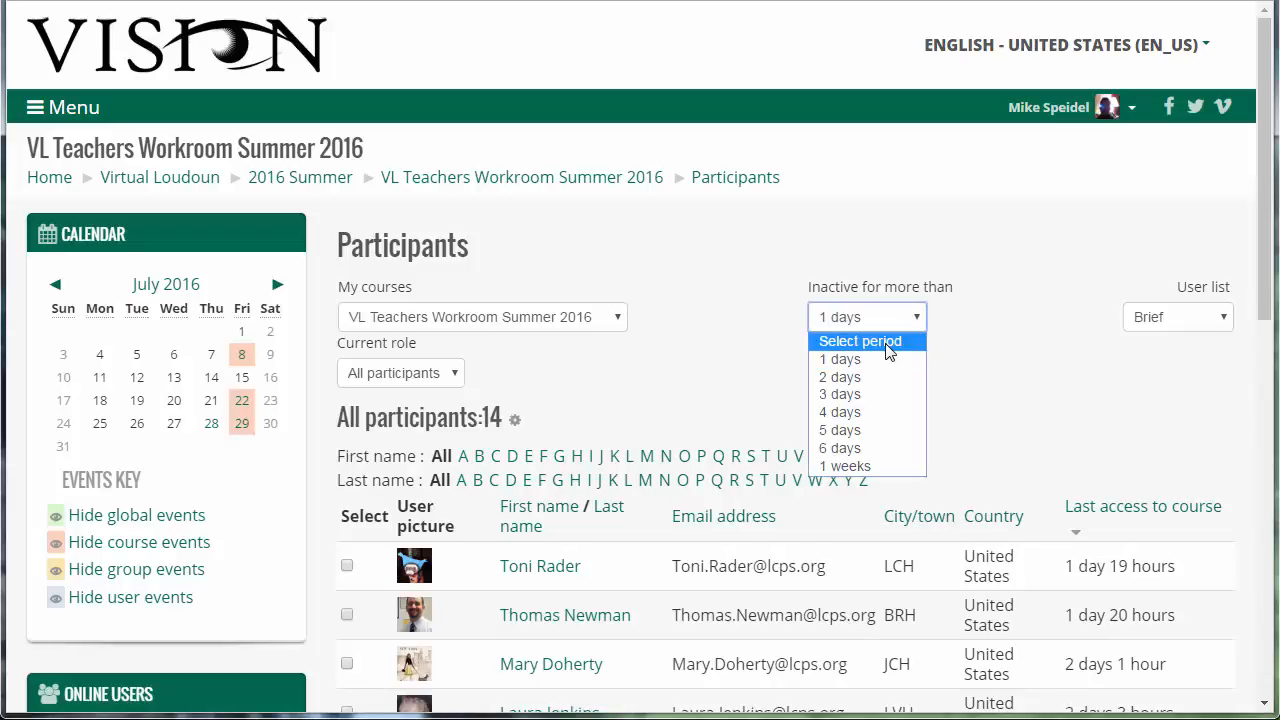
click(860, 342)
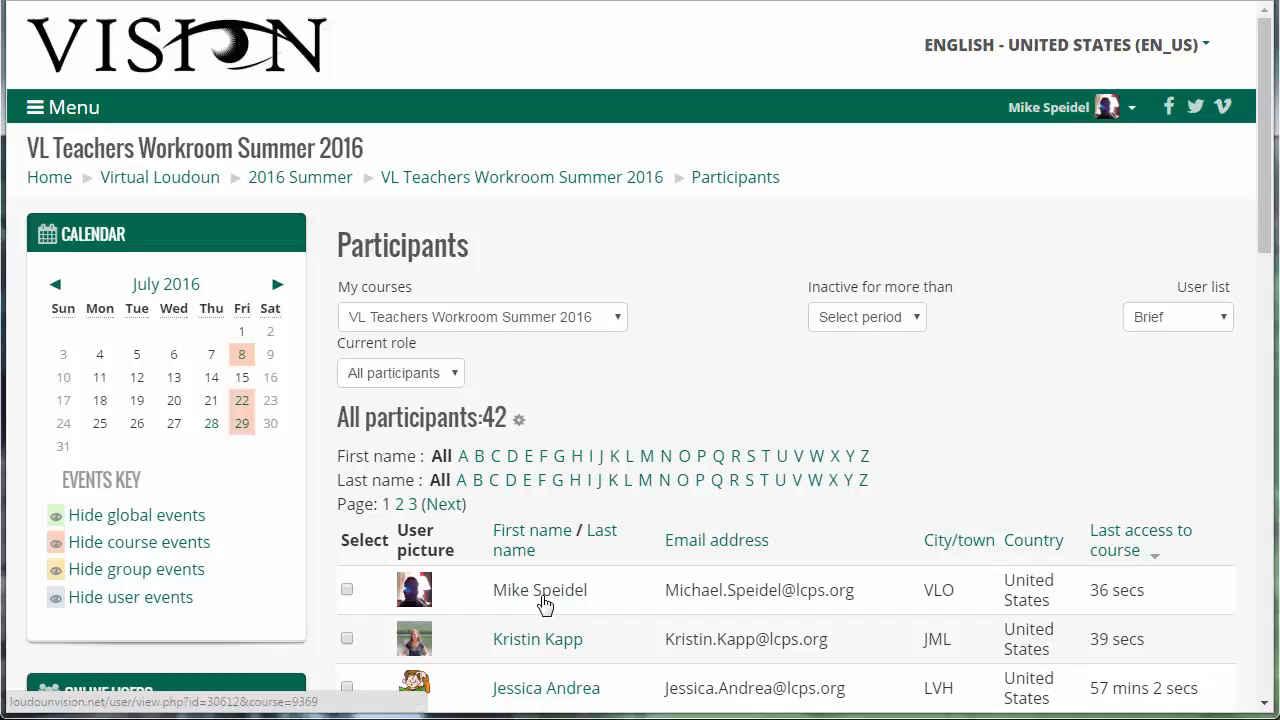
Open the first listed participant's profile and examine today's logs, including the hits chart and the event entries.
click(548, 598)
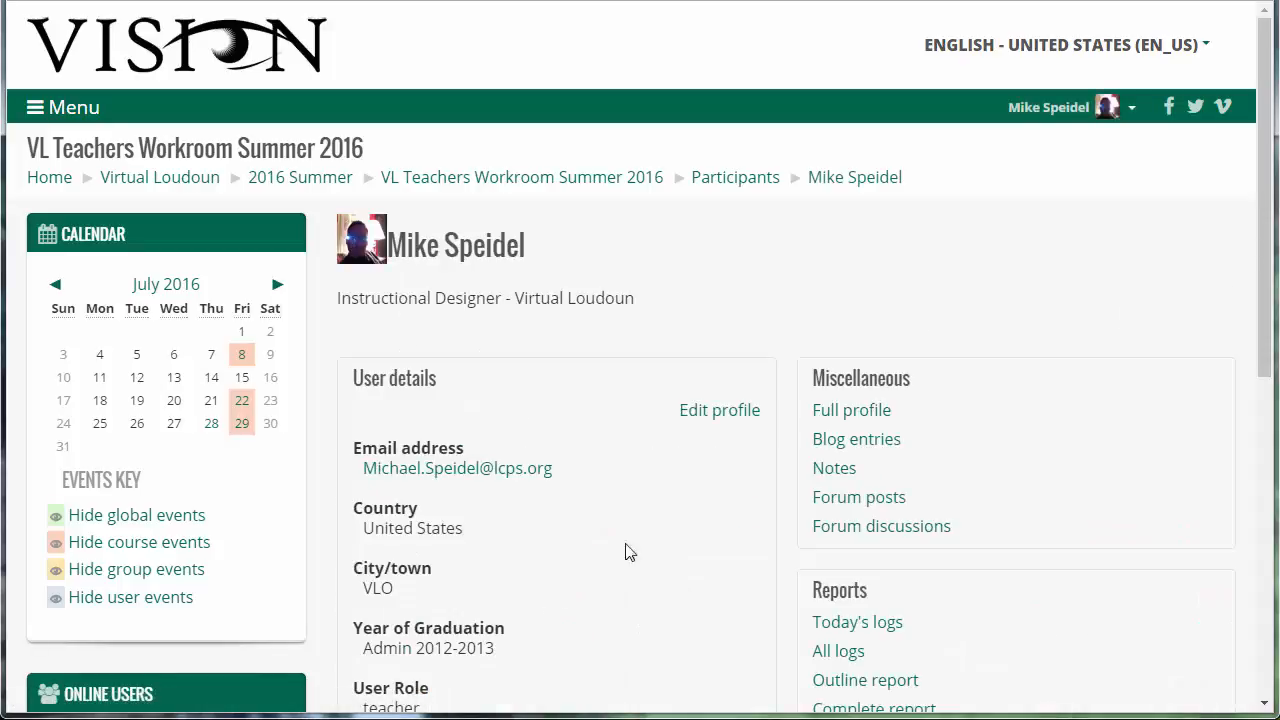
scroll(634, 494, down, 3)
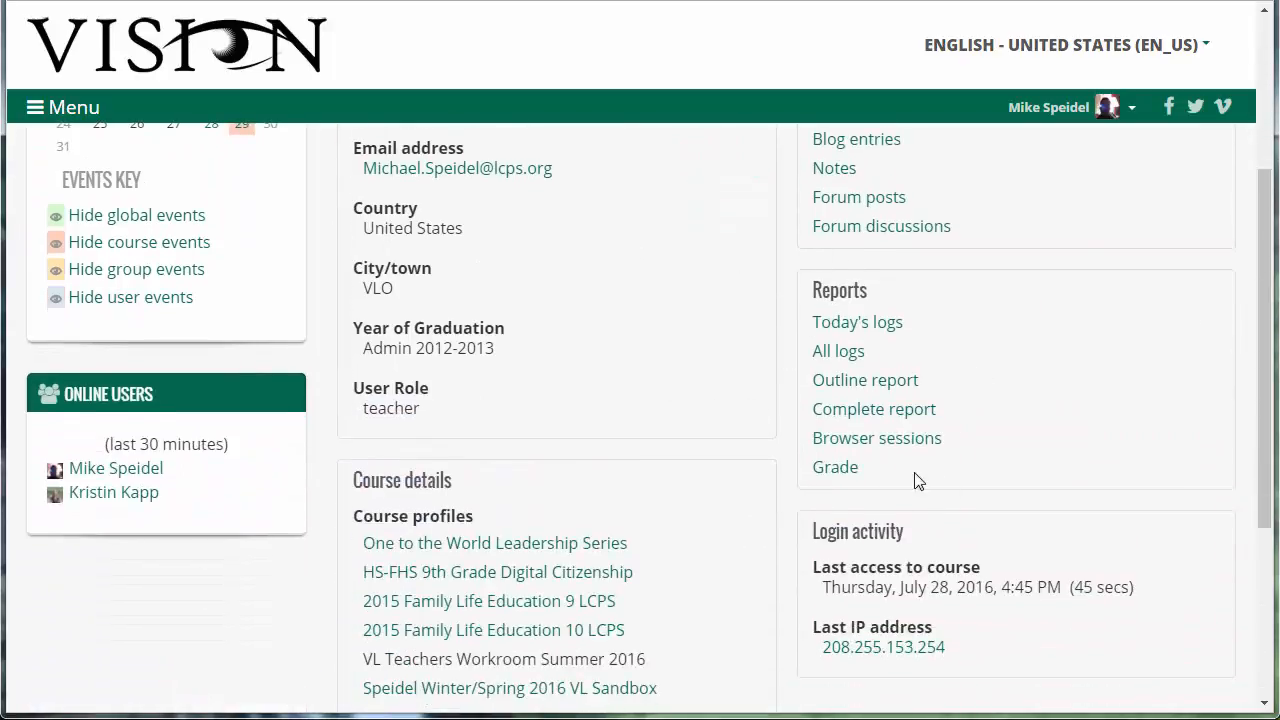
click(900, 332)
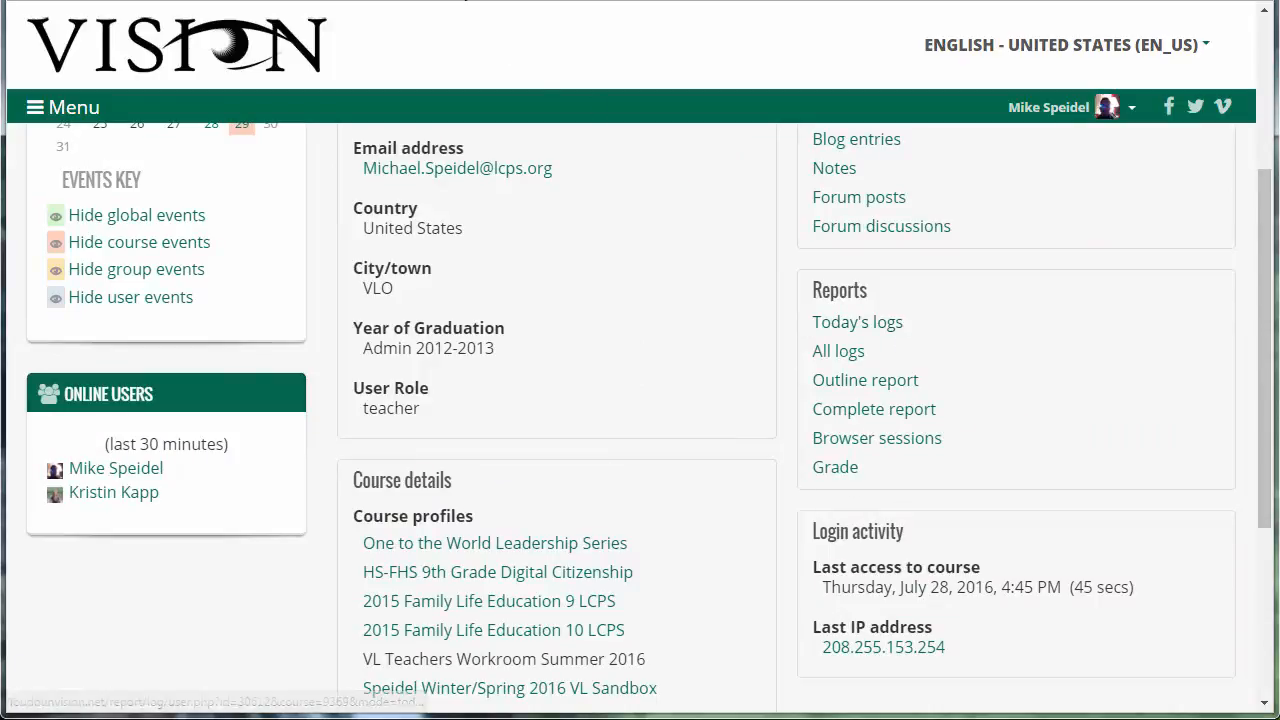
scroll(790, 463, down, 1)
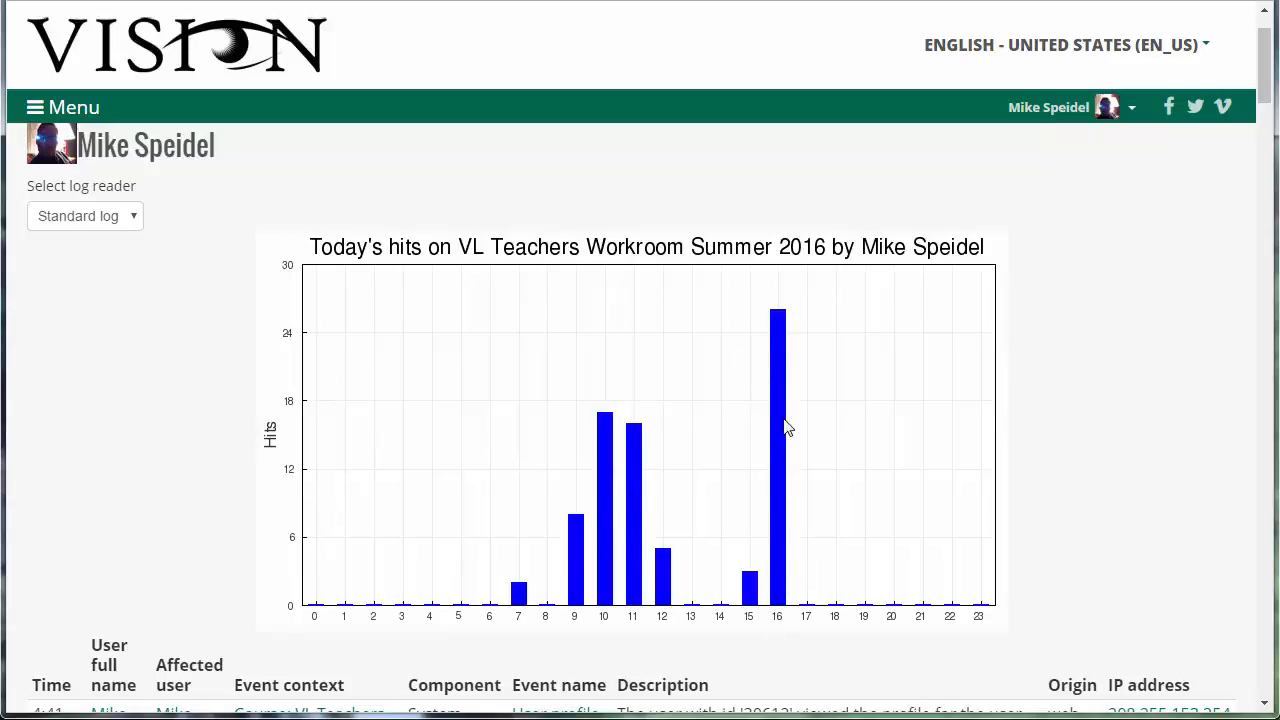
scroll(899, 427, down, 3)
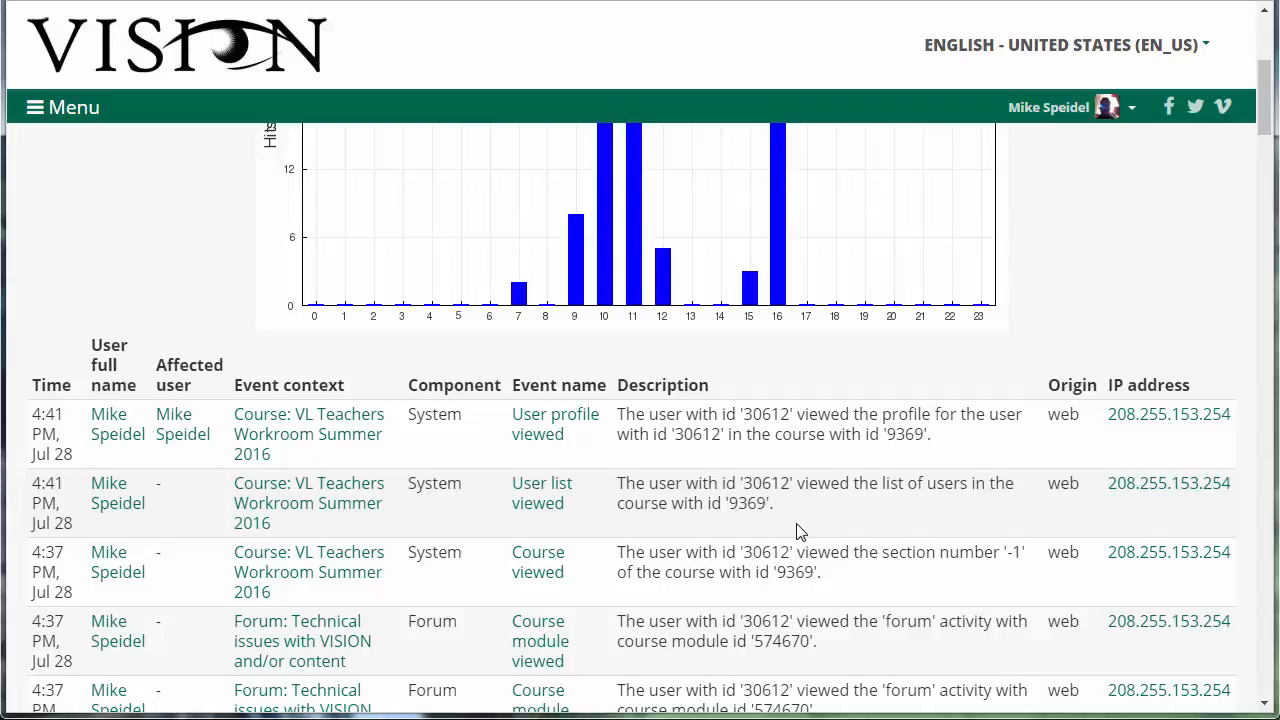
scroll(800, 532, up, 5)
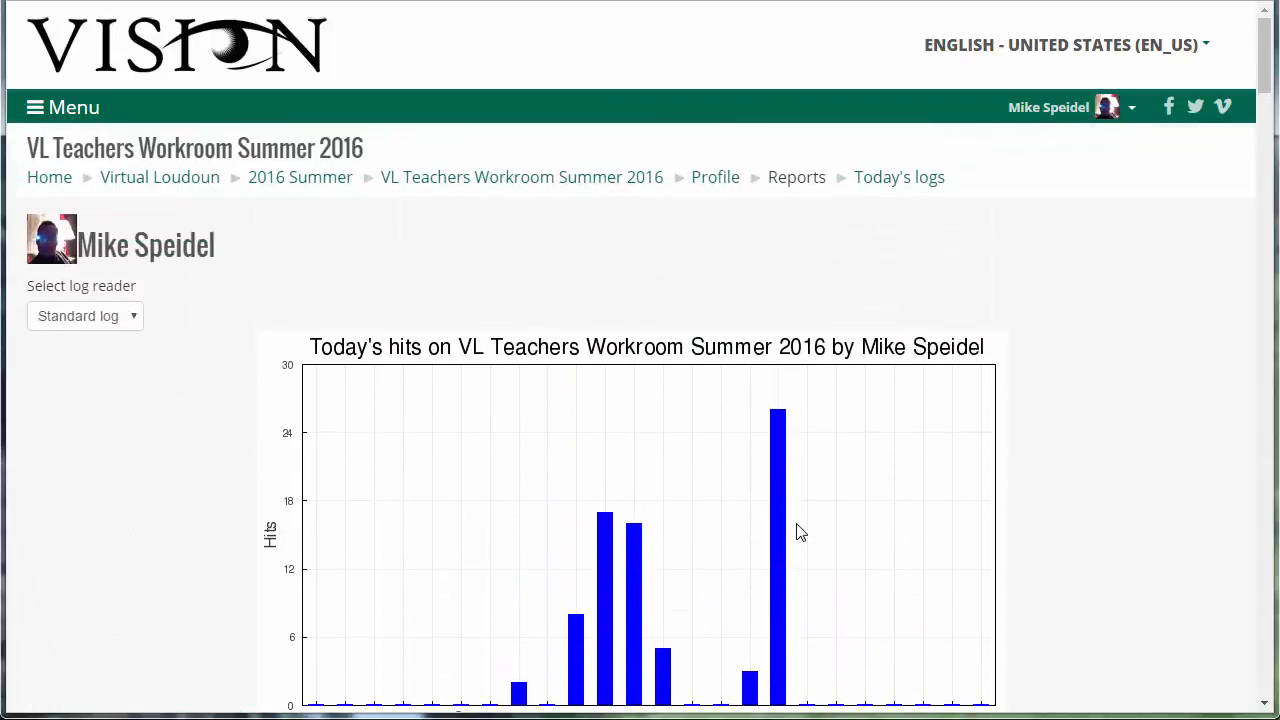
Return to the participant's profile and examine the All logs report with its hits chart and event entries.
key(alt+Left)
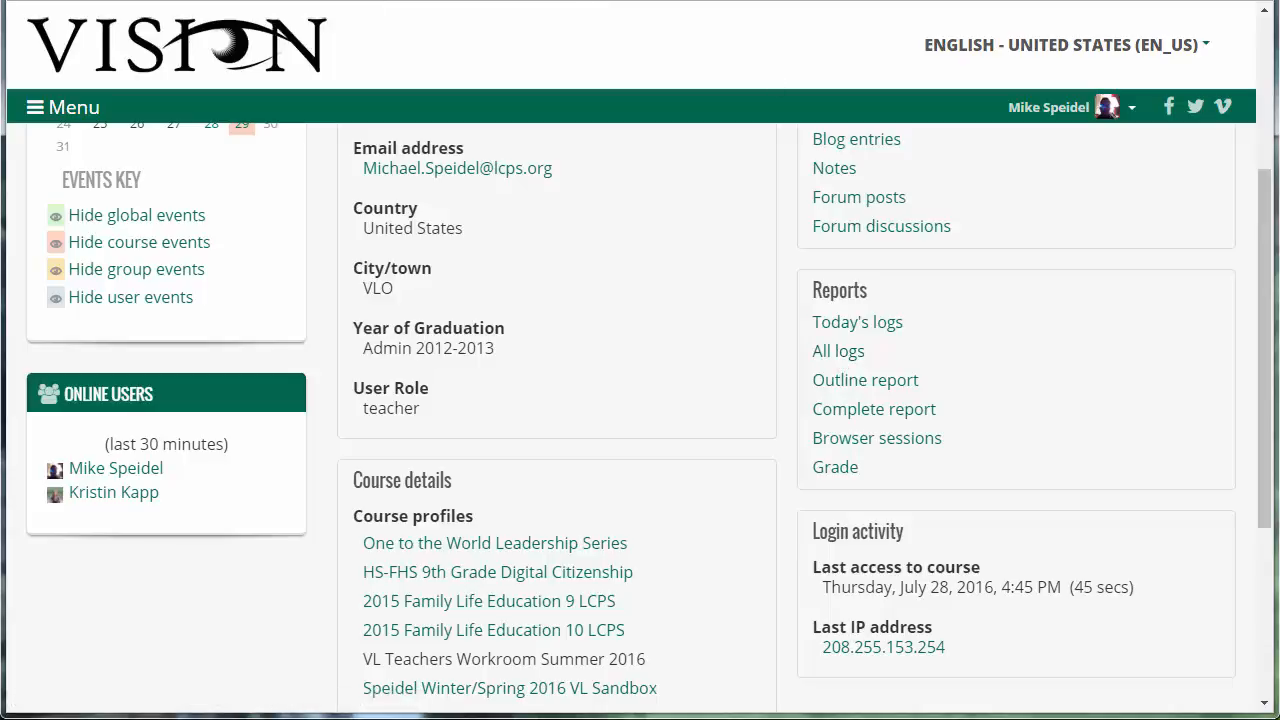
click(838, 351)
scroll(1152, 479, down, 1)
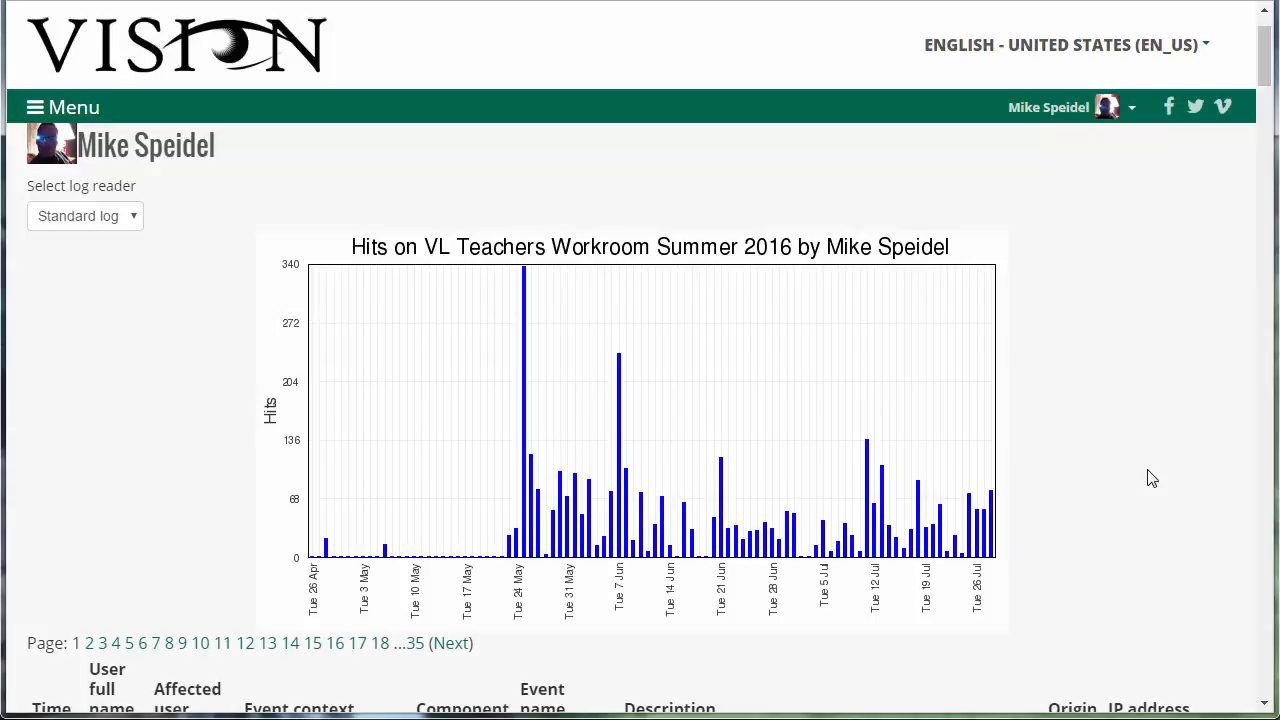
scroll(1152, 479, down, 1)
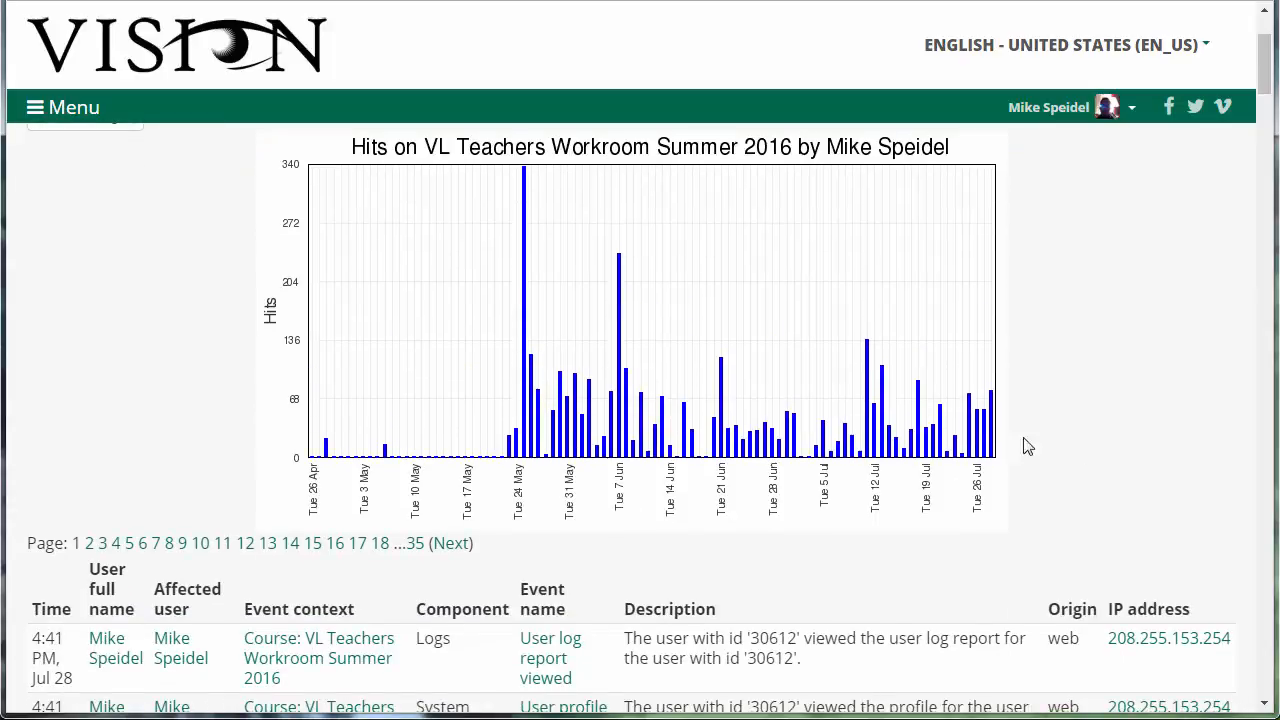
scroll(1100, 452, down, 1)
scroll(1100, 452, down, 1)
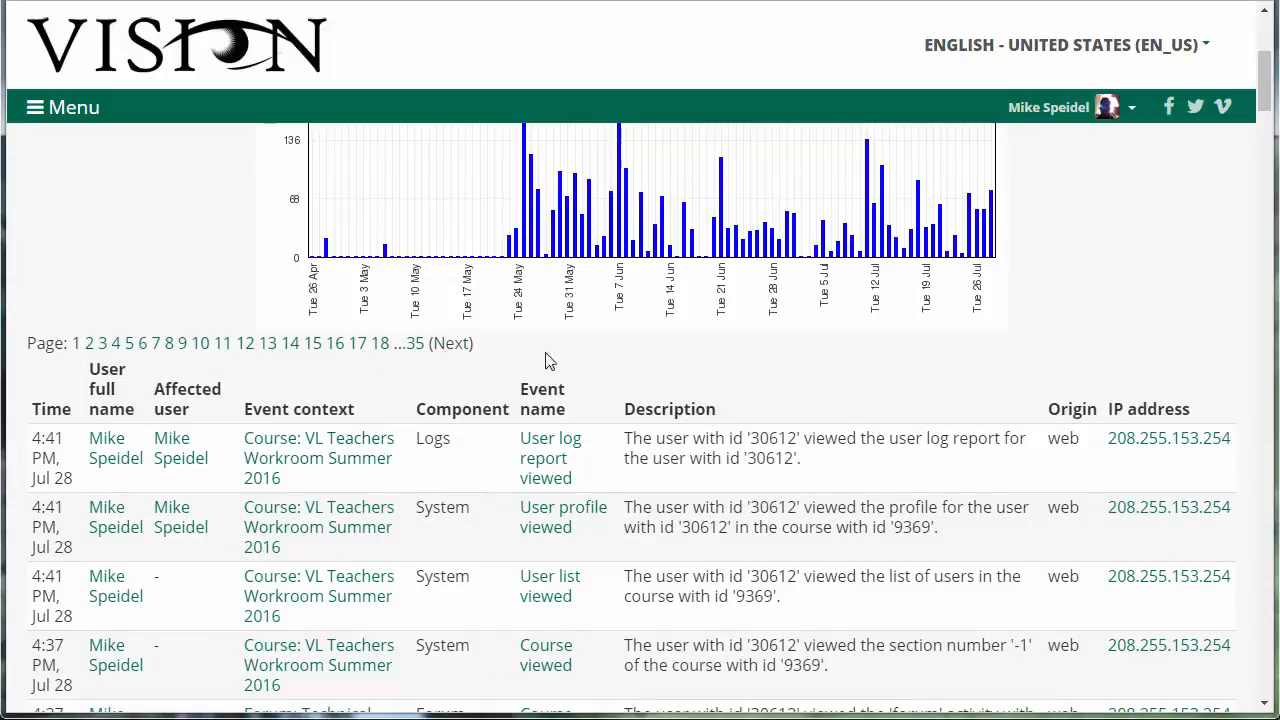
scroll(1010, 473, up, 3)
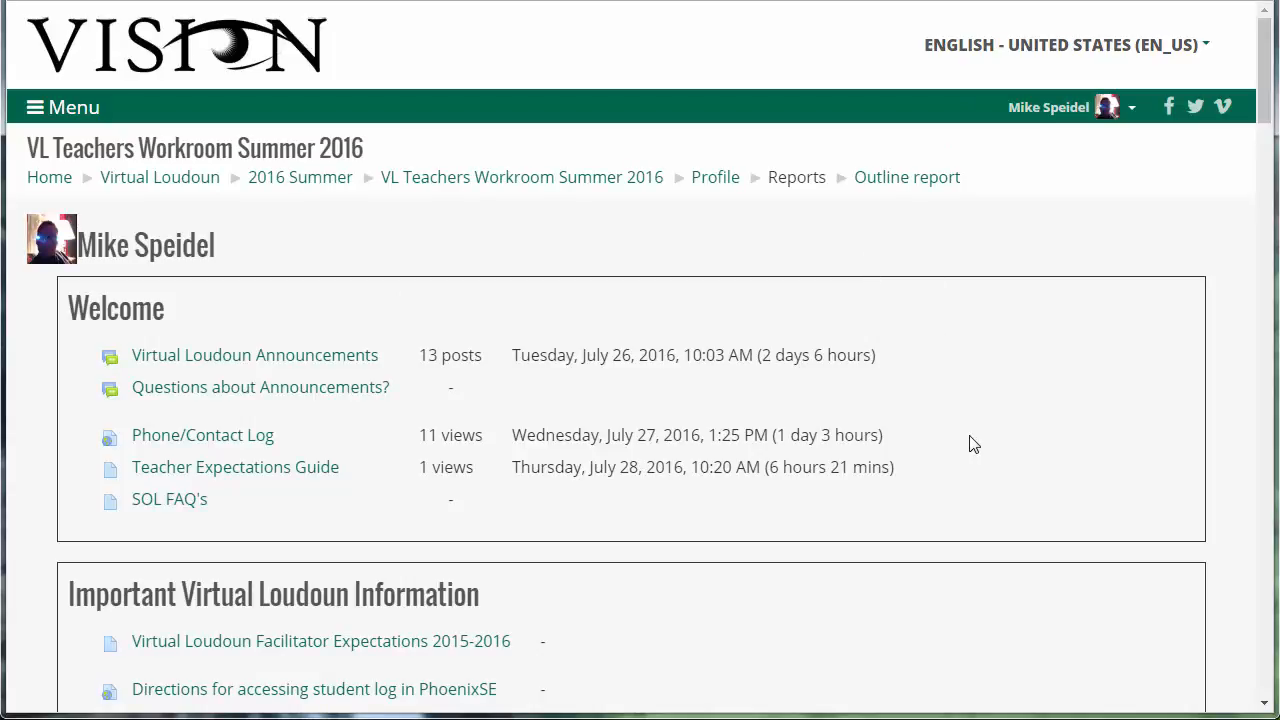
Examine the participant's outline report for posts, views and last access dates in each course section.
scroll(948, 446, down, 1)
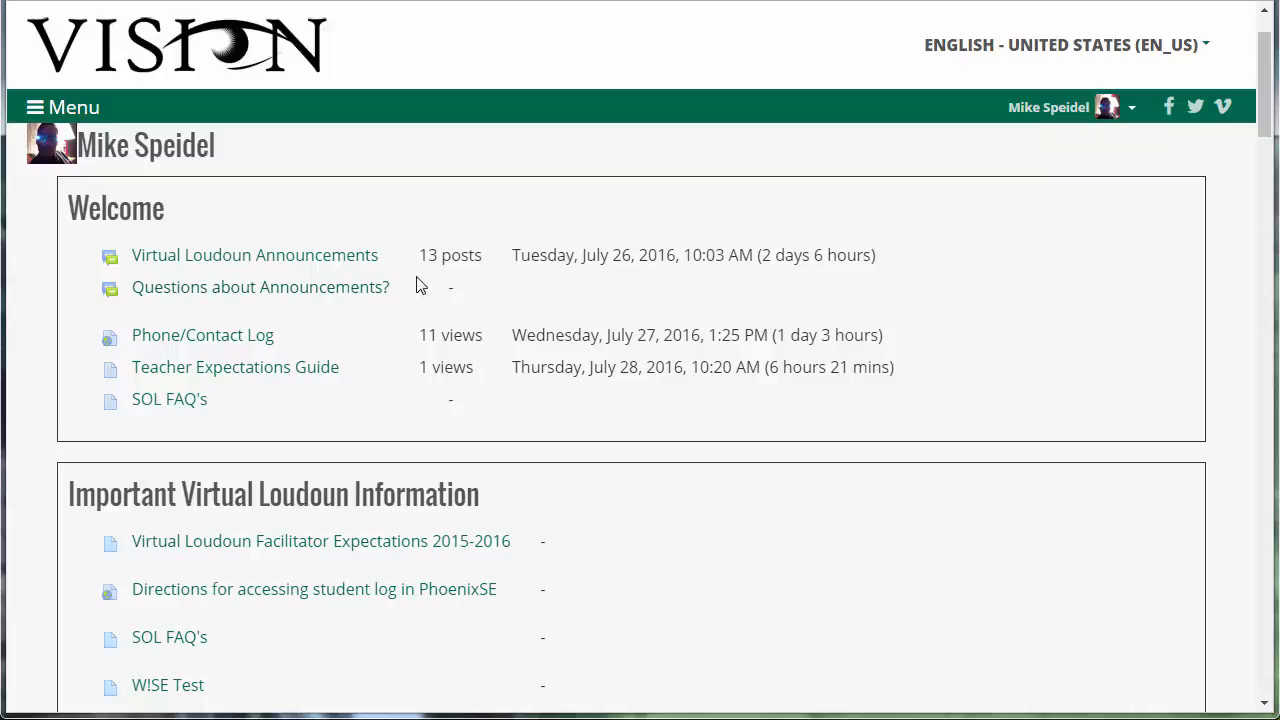
scroll(752, 437, down, 1)
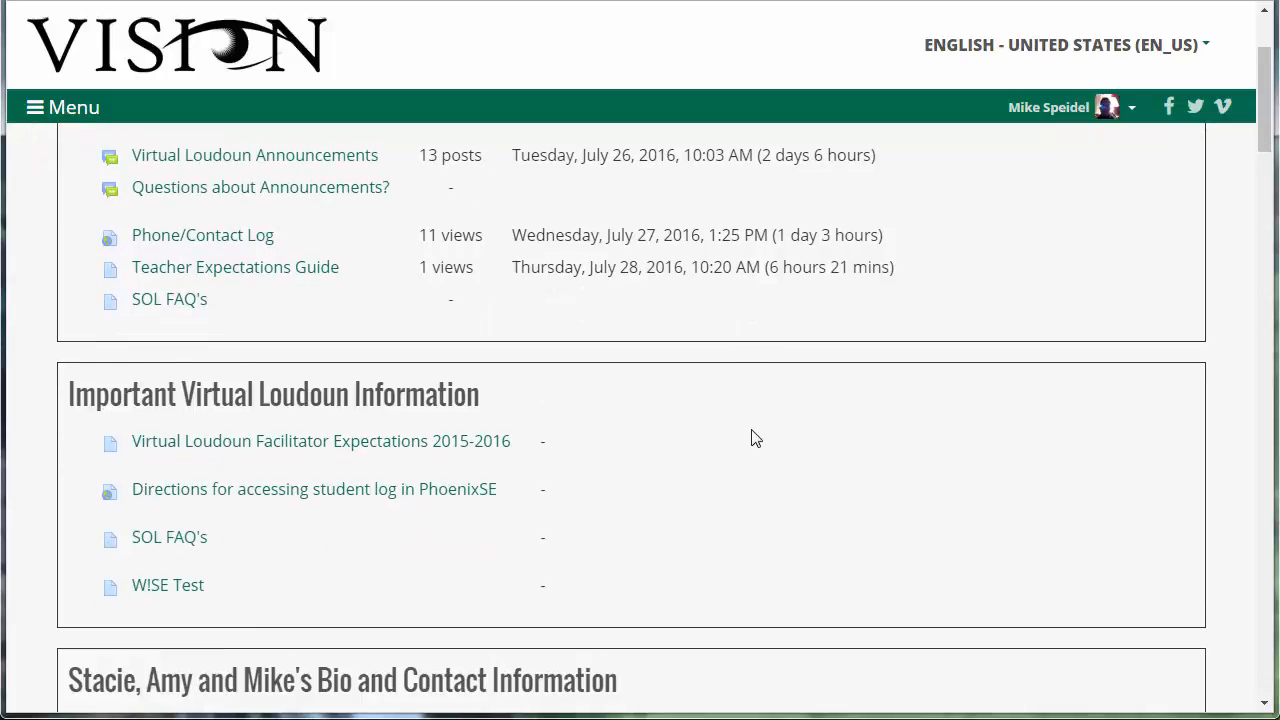
scroll(755, 438, down, 1)
scroll(755, 438, down, 1)
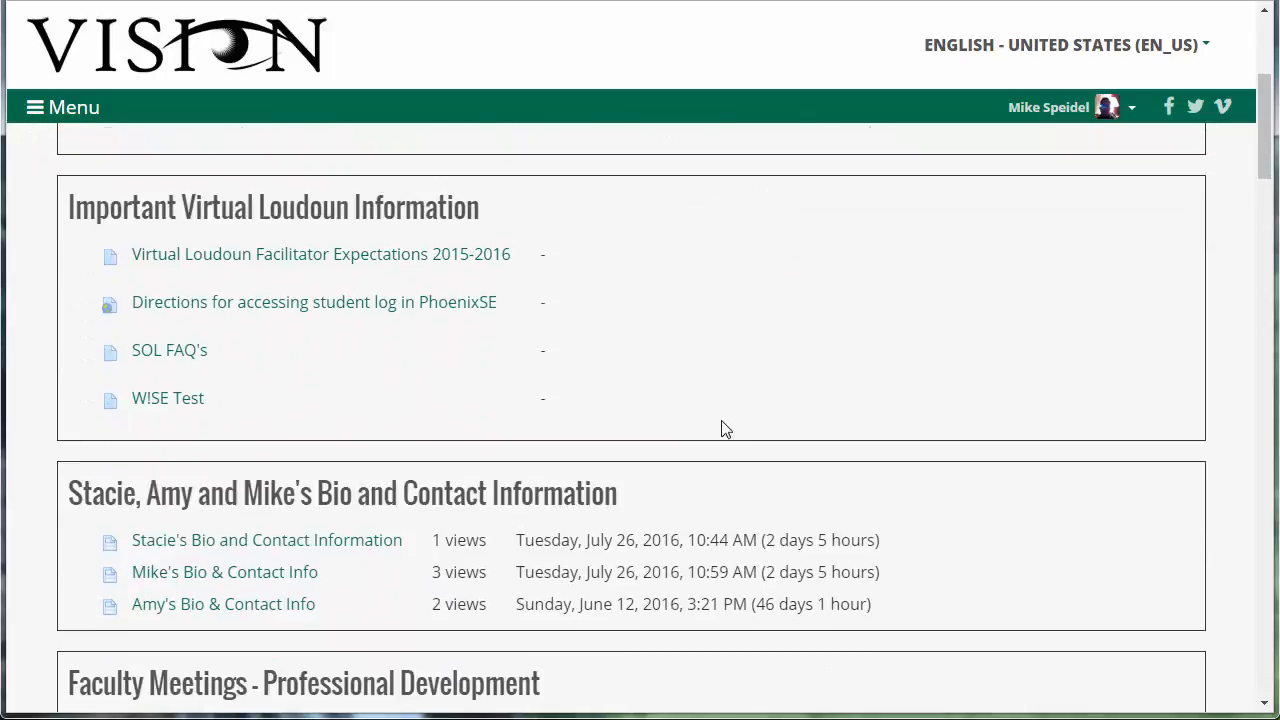
scroll(811, 443, down, 3)
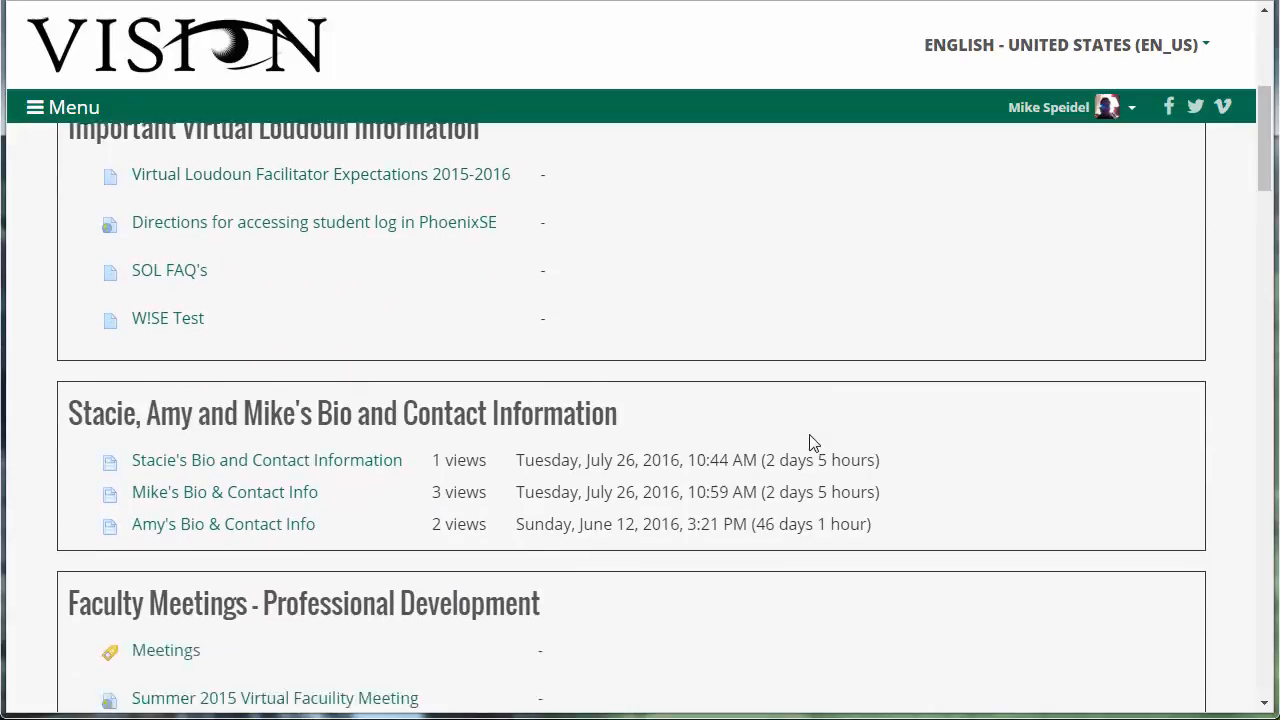
scroll(682, 414, down, 1)
scroll(682, 414, down, 1)
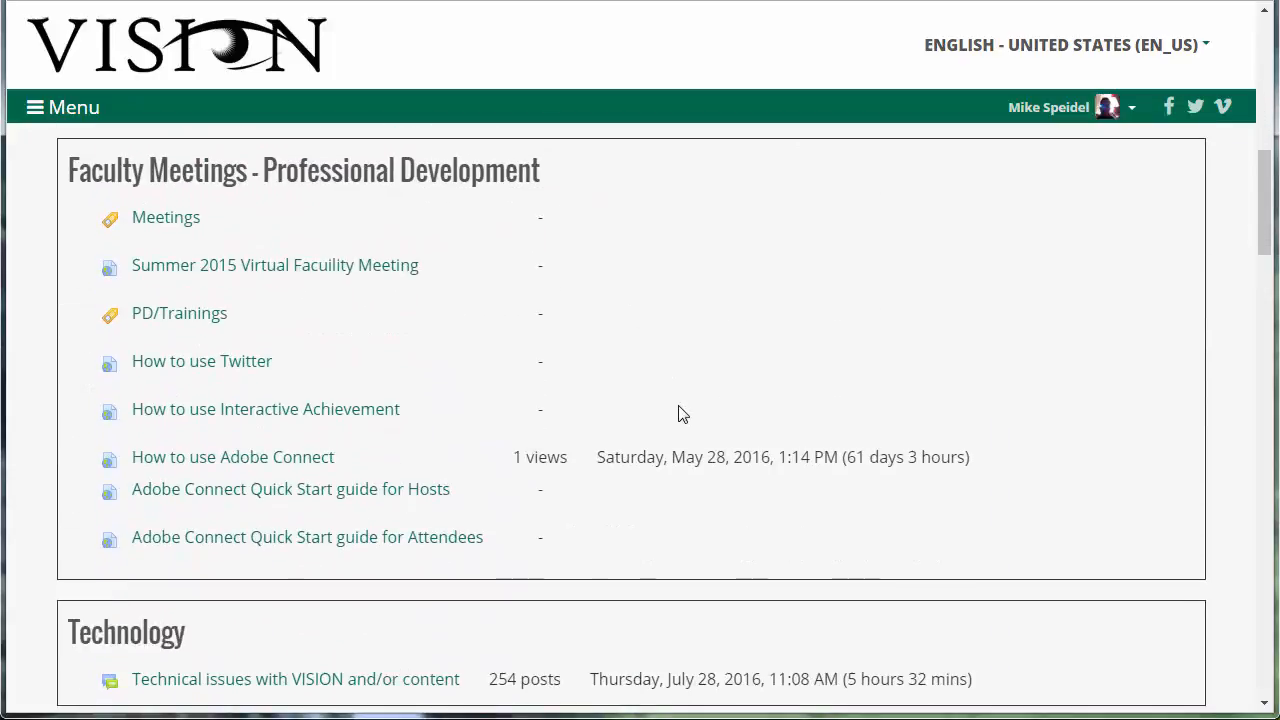
scroll(678, 410, down, 2)
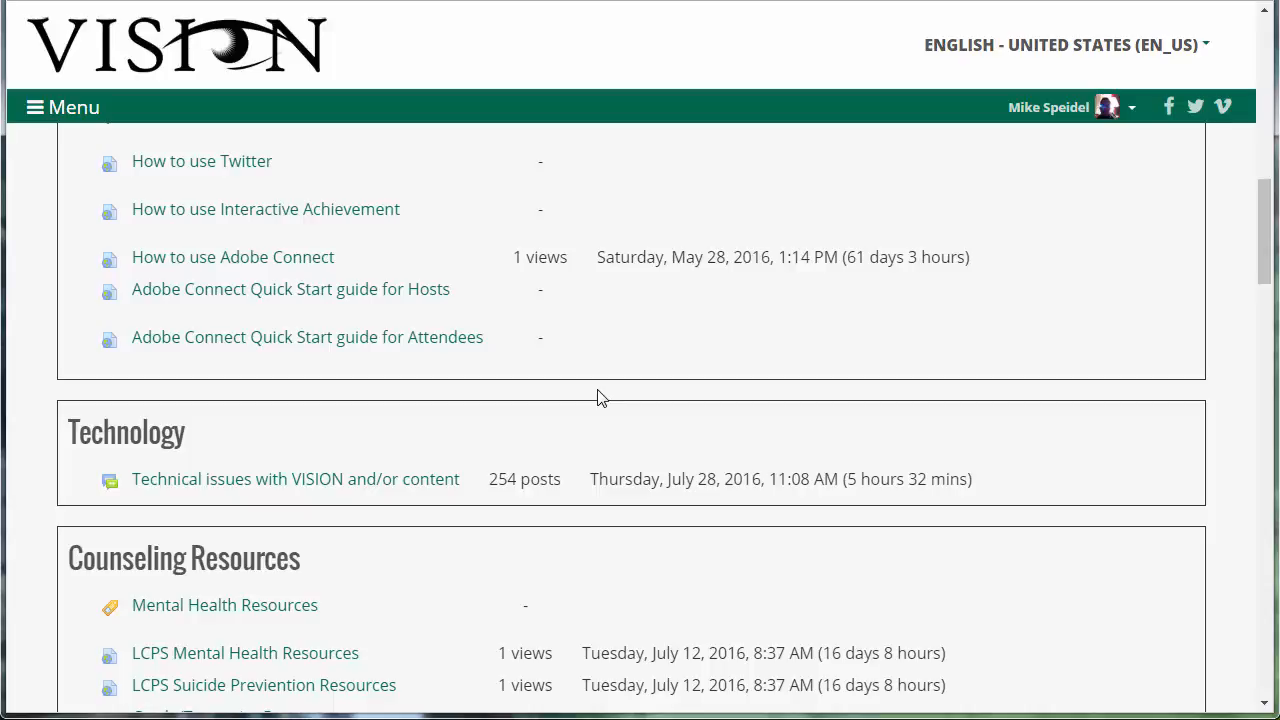
scroll(491, 346, up, 3)
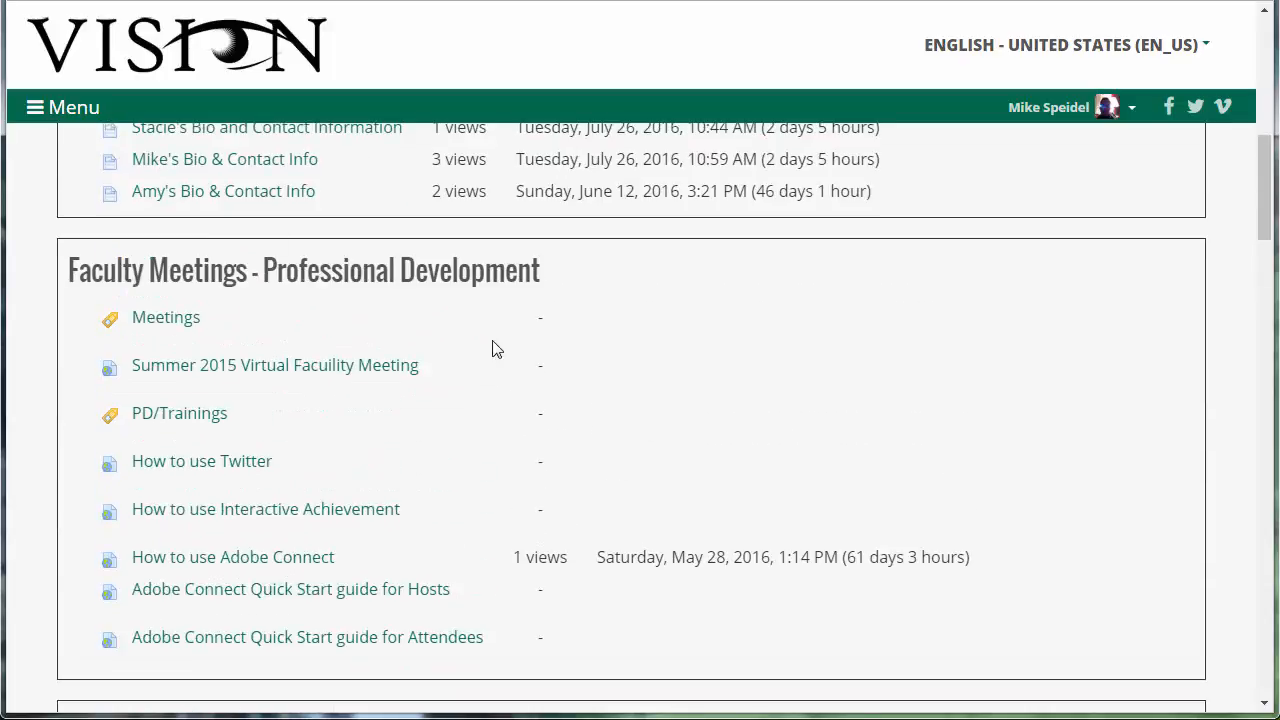
Reveal the navigation and administration blocks and expand the Reports list under Course administration.
click(36, 107)
scroll(211, 194, up, 5)
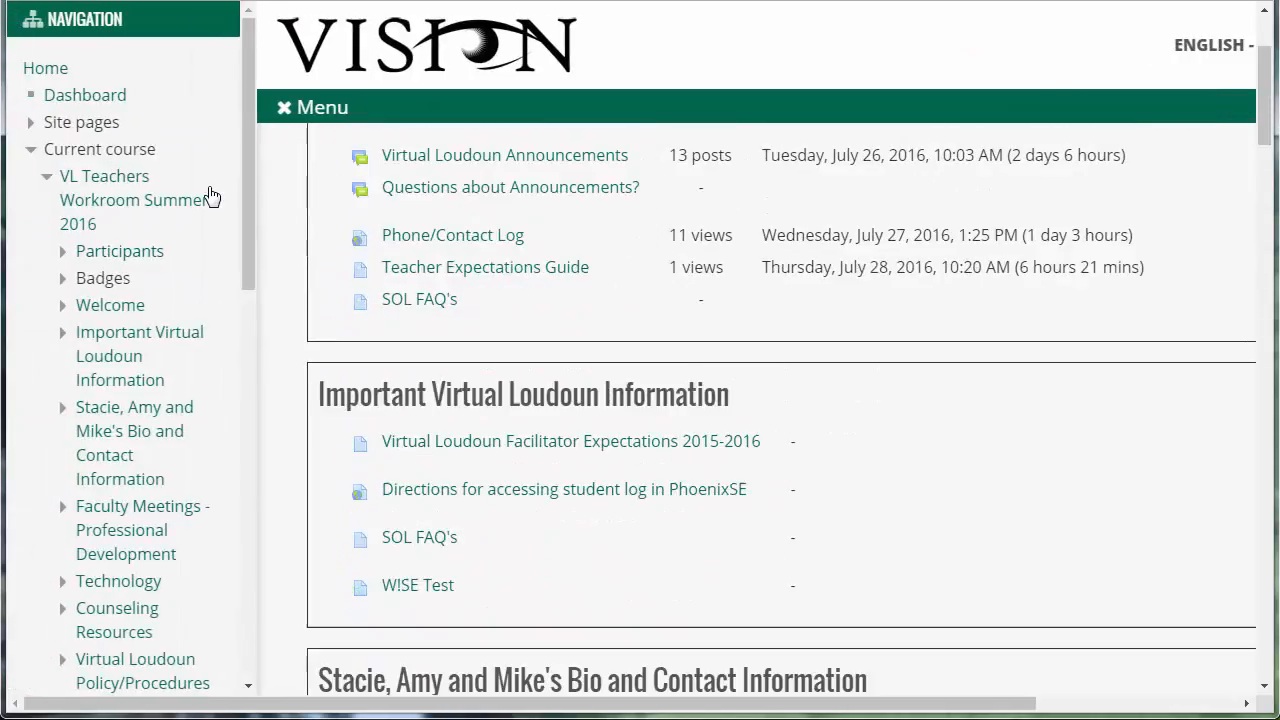
scroll(248, 170, down, 2)
drag(250, 170, 246, 422)
click(55, 368)
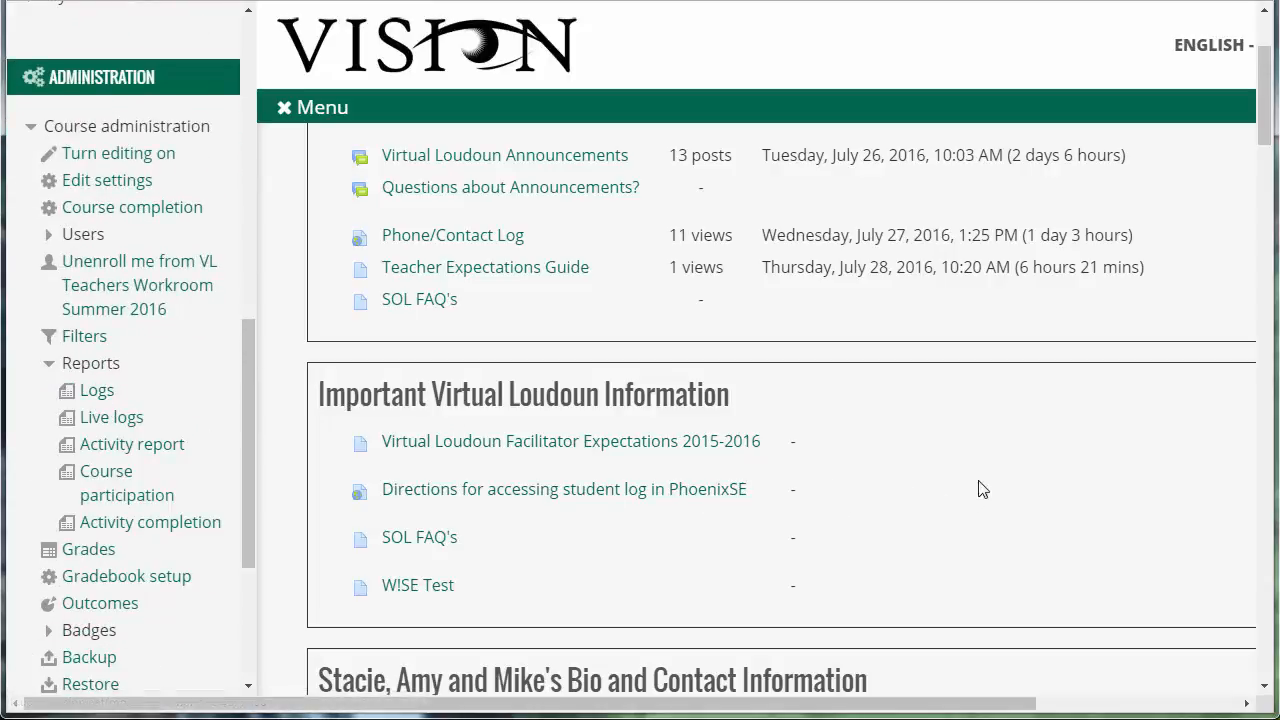
drag(241, 421, 231, 97)
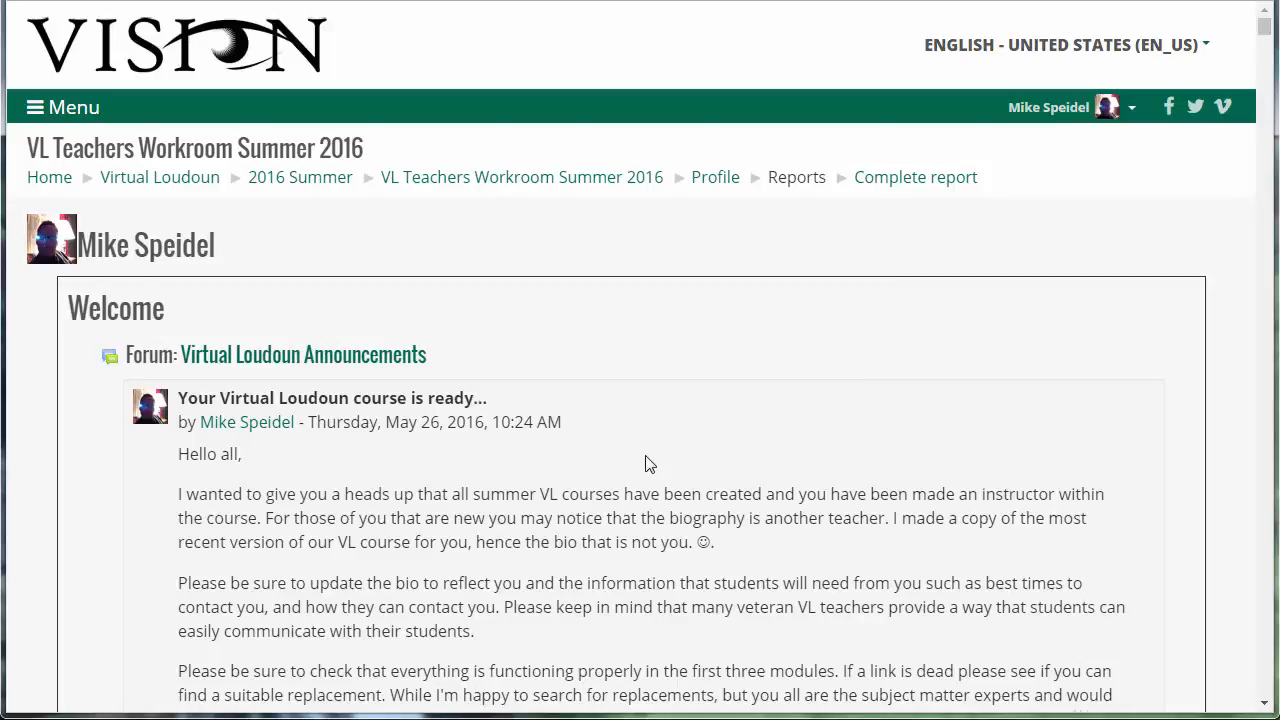
Examine the participant's complete report for the full text of forum posts and the view records of files and URLs in each course section.
scroll(651, 464, down, 2)
scroll(617, 383, down, 9)
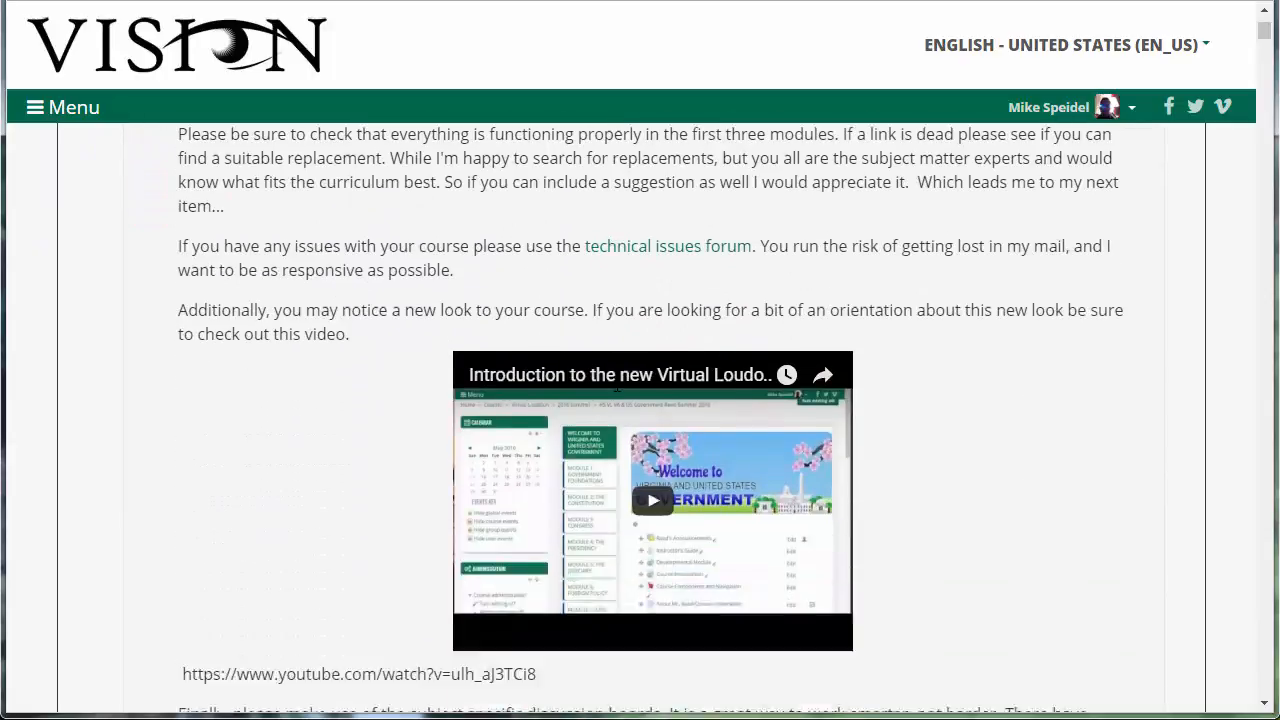
scroll(728, 449, down, 5)
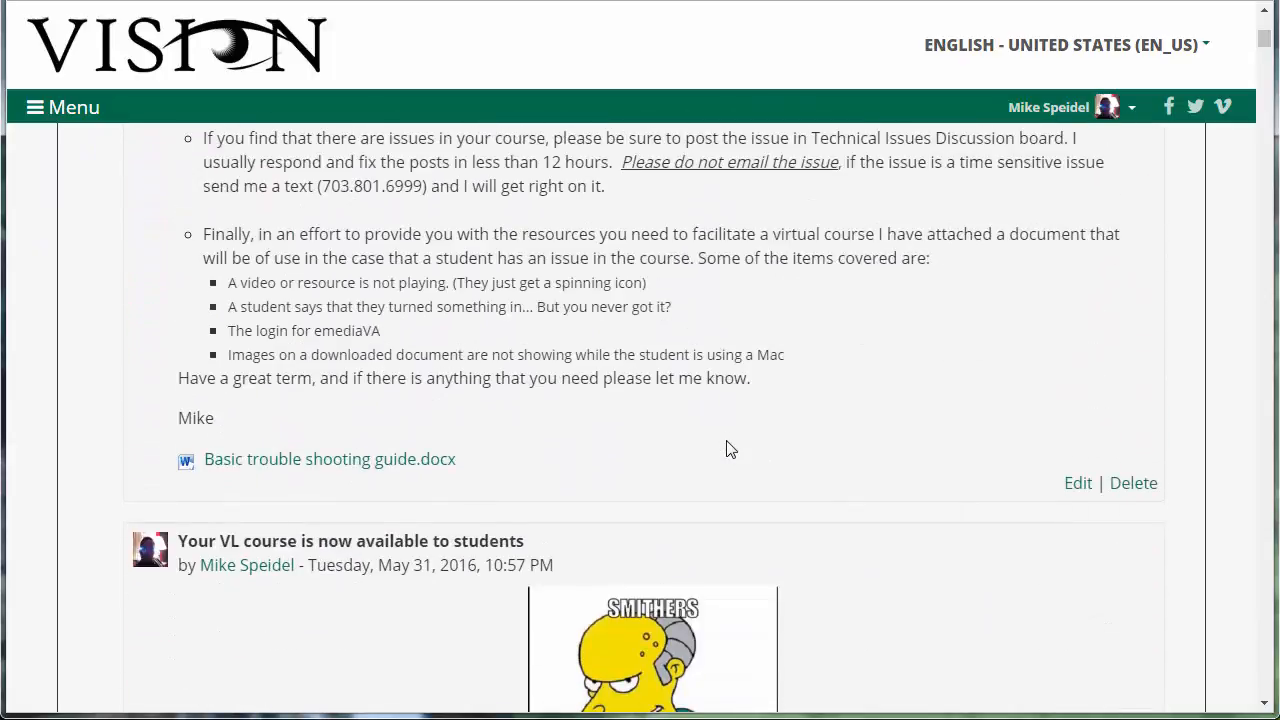
scroll(728, 449, down, 3)
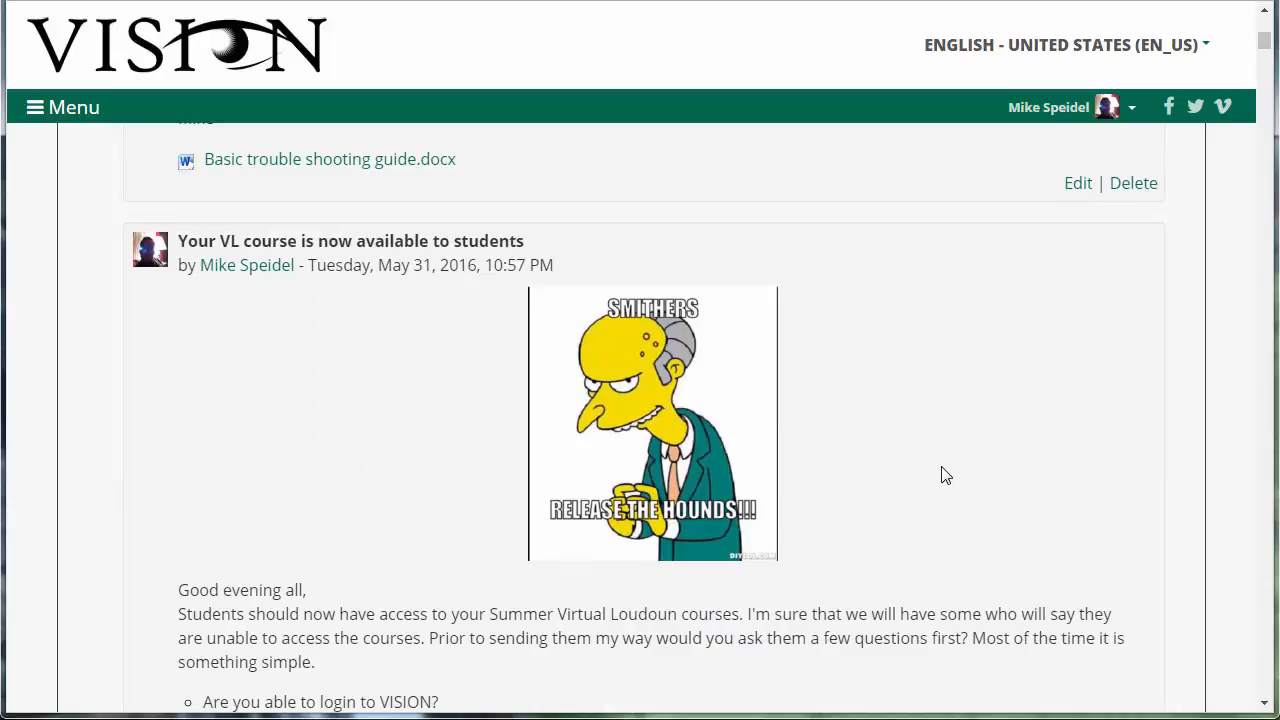
scroll(945, 475, down, 1)
scroll(945, 475, down, 9)
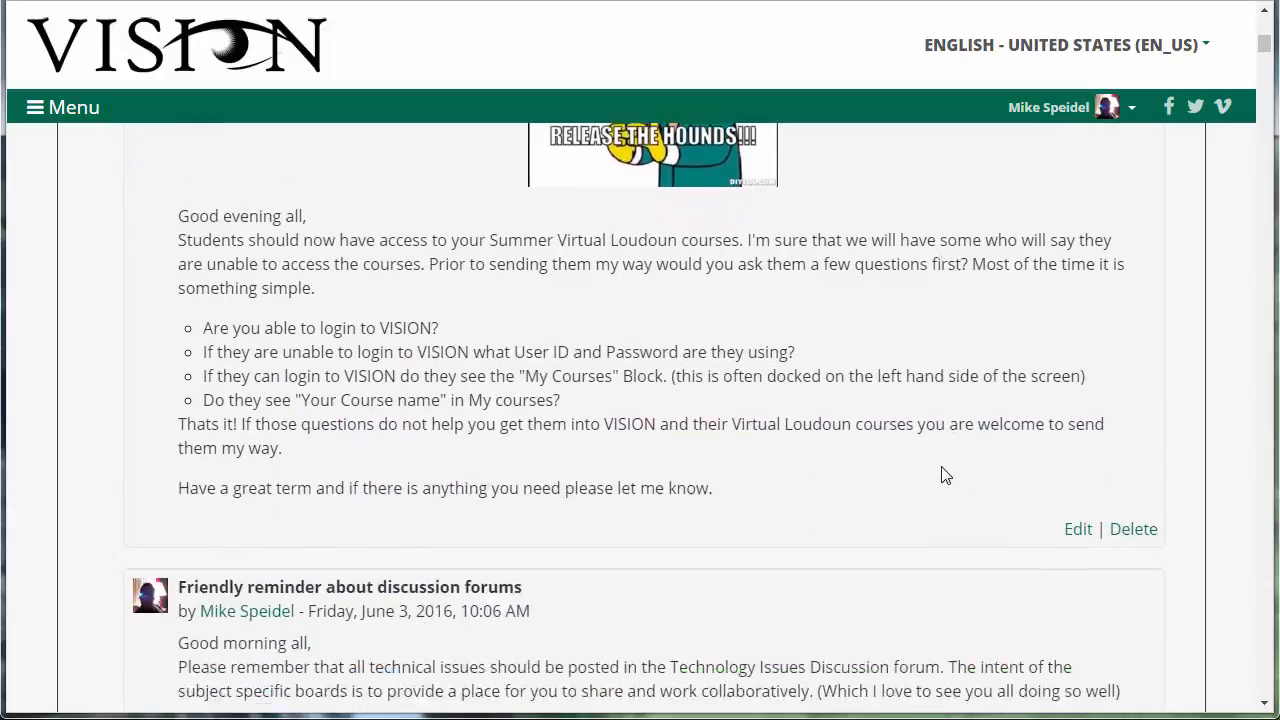
scroll(943, 467, down, 20)
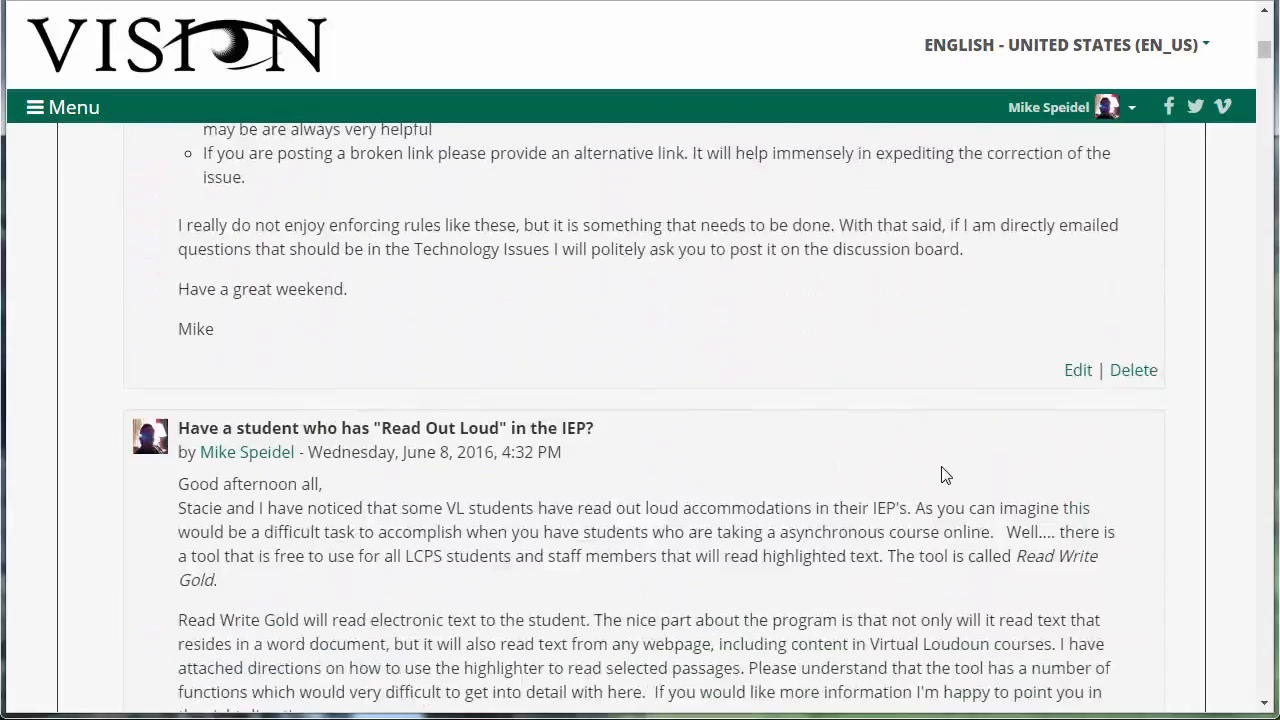
scroll(945, 475, down, 20)
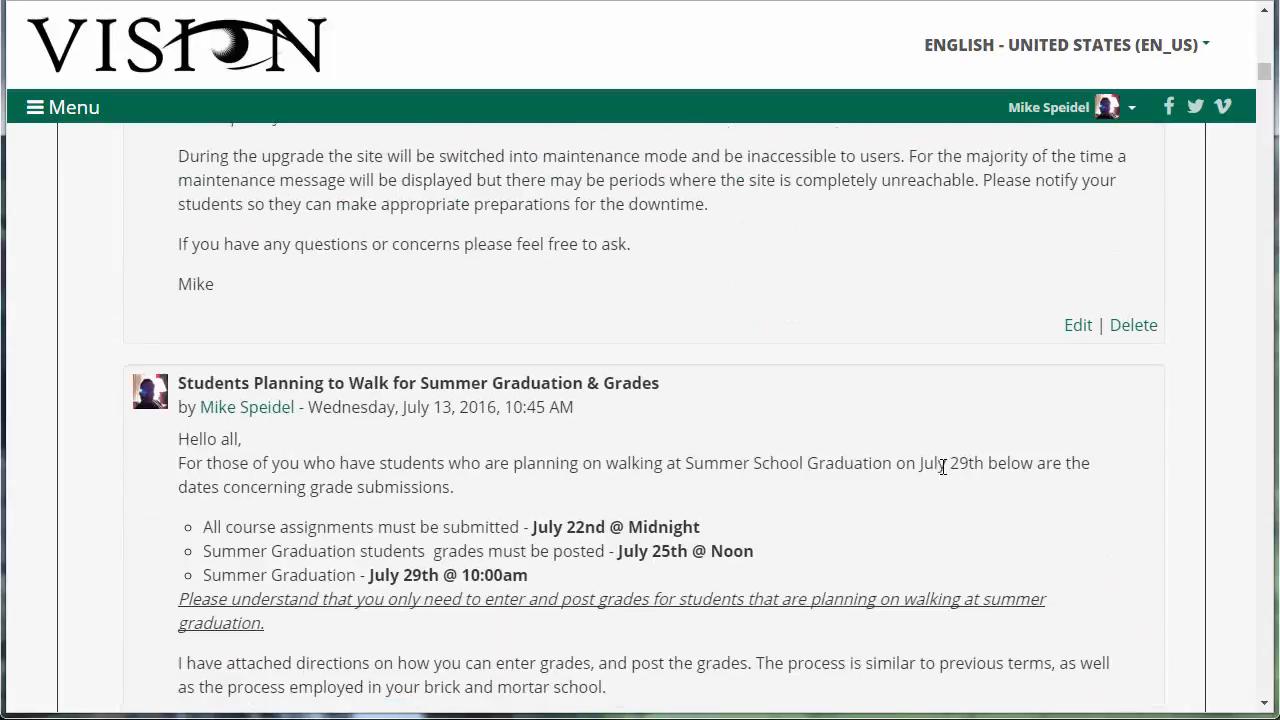
scroll(945, 475, up, 3)
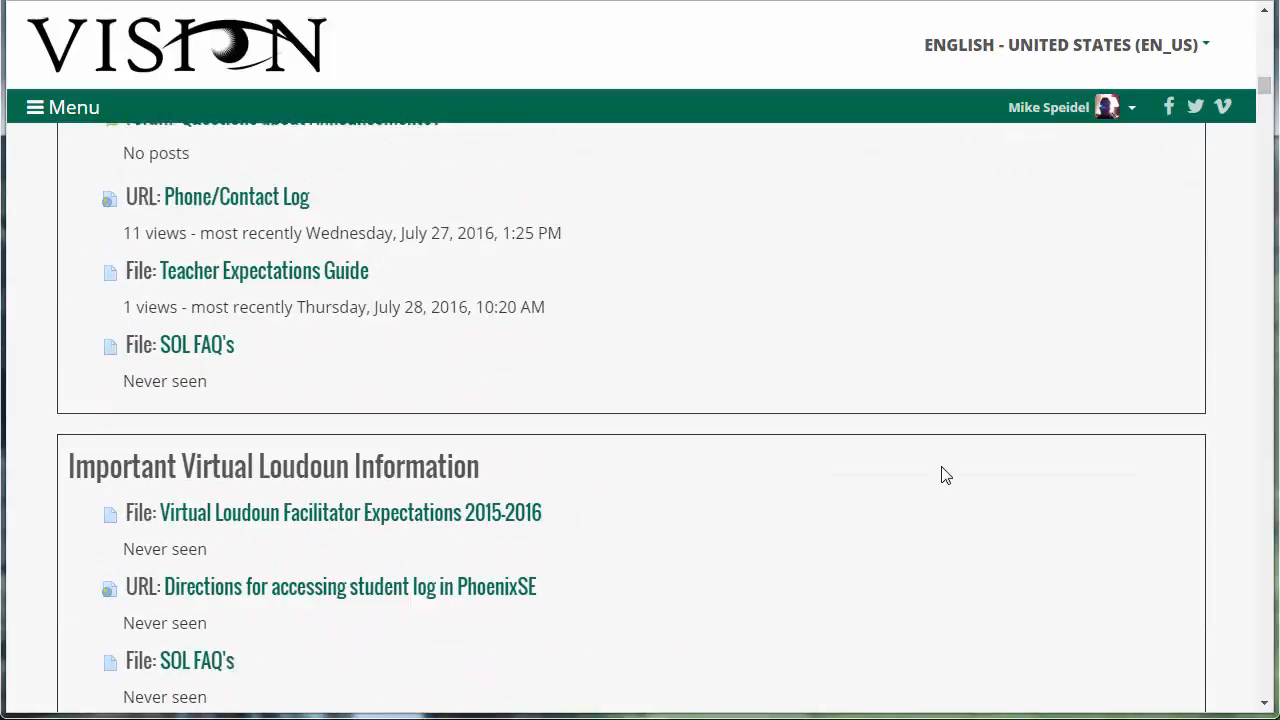